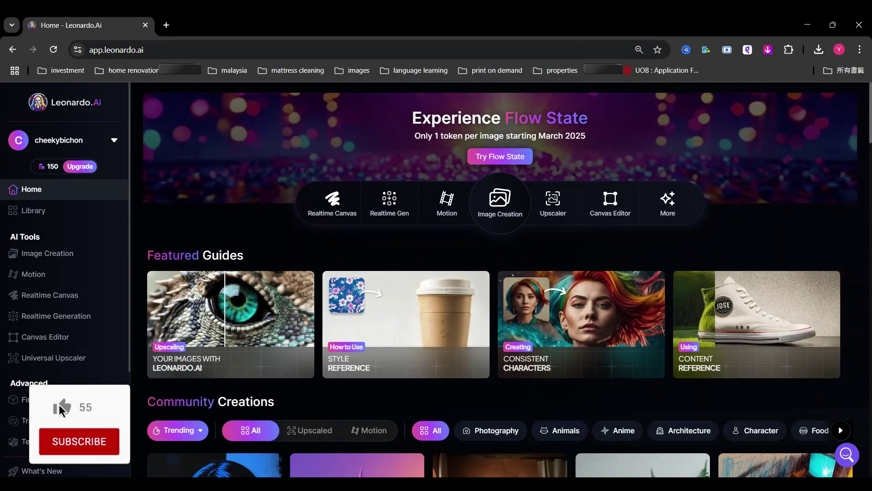
pyautogui.doubleClick(575, 136)
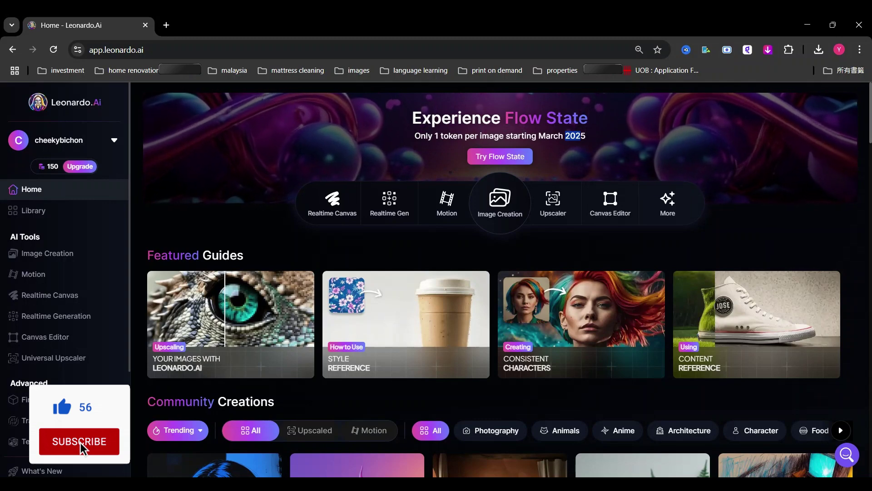
pyautogui.doubleClick(492, 135)
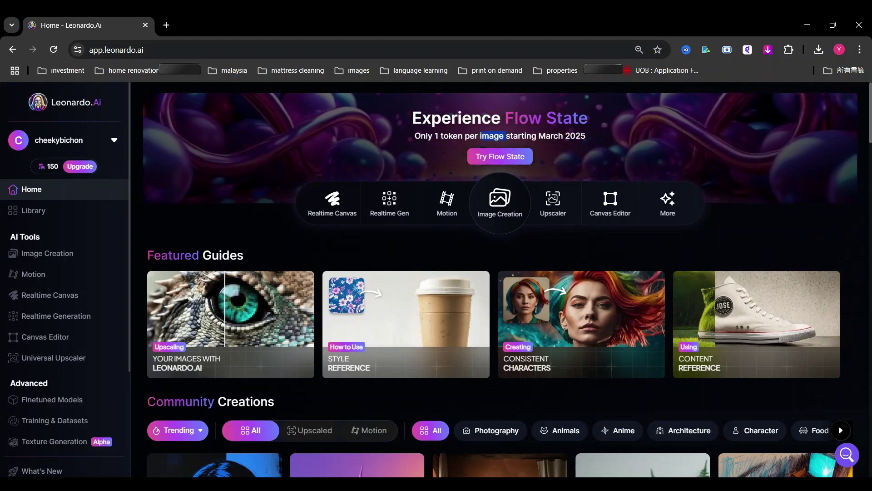
pyautogui.click(436, 150)
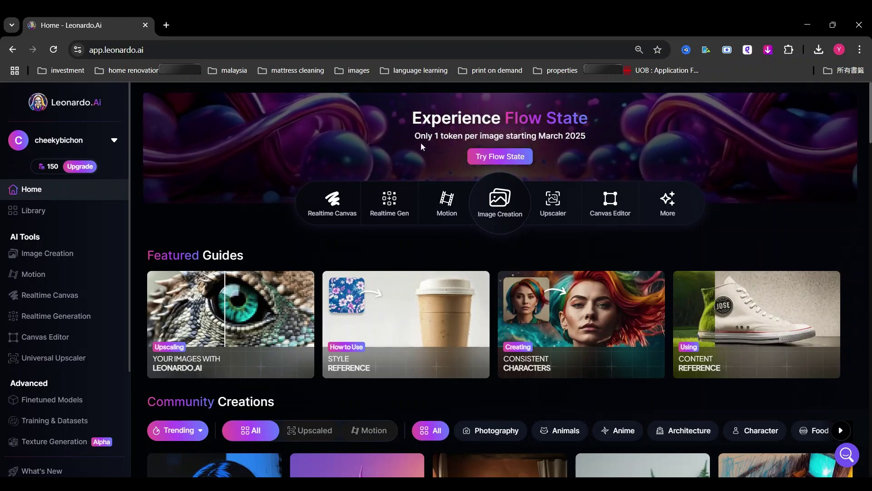
# Open Flow State and enter the prompt 'a cute cartoon cat meowing, with the funny meme below "Meow Vibes Only"'
pyautogui.click(520, 157)
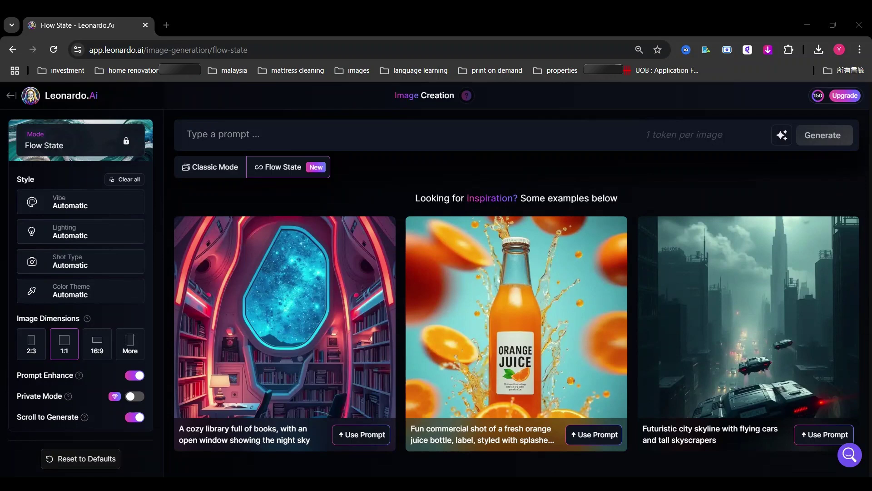
pyautogui.click(186, 134)
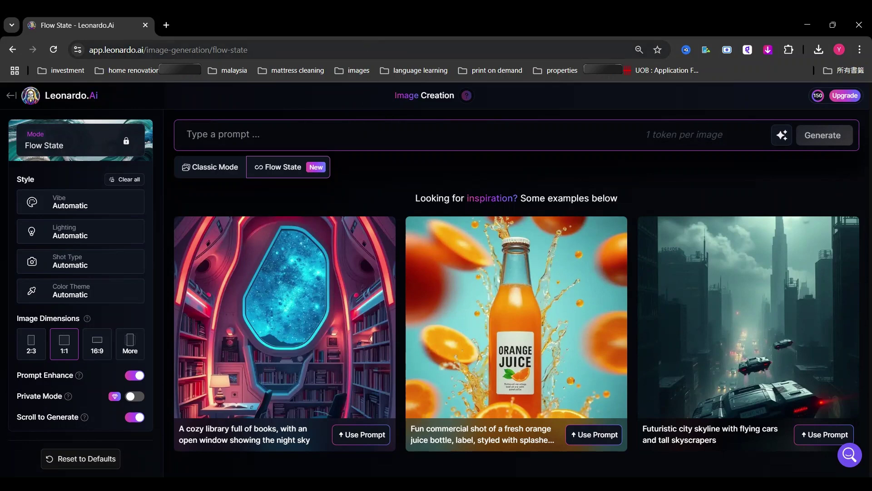
pyautogui.write('a')
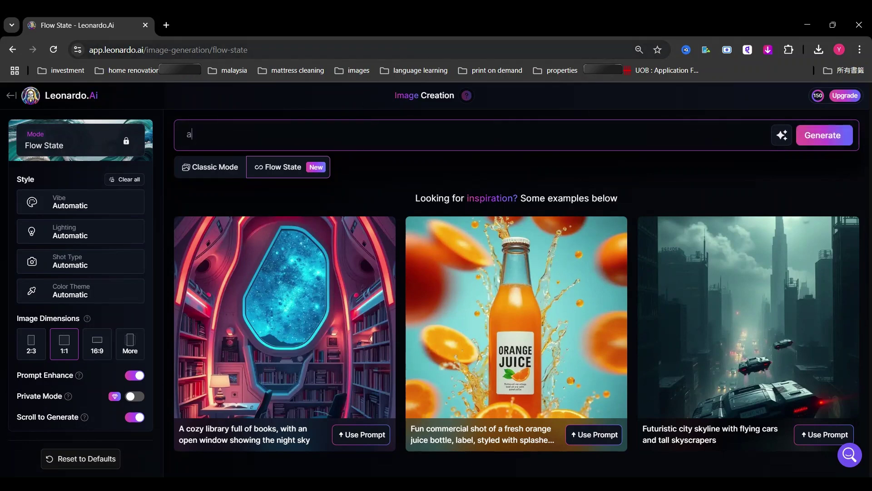
pyautogui.write(' cute artist')
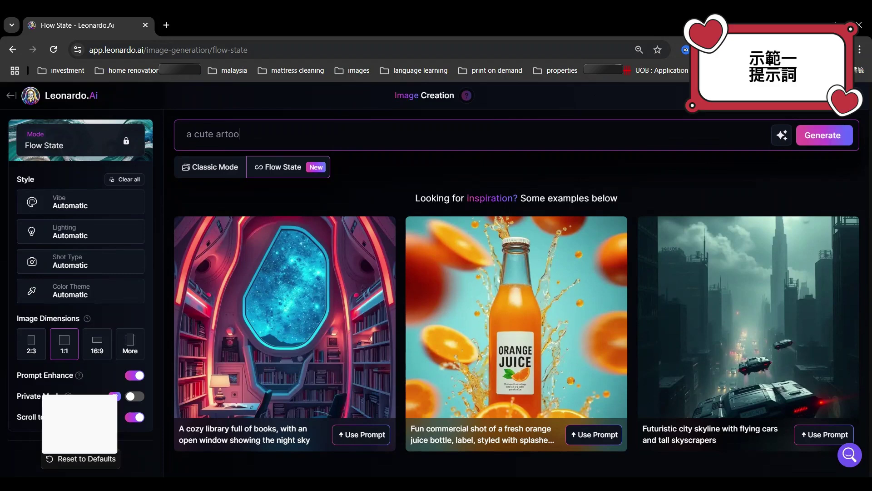
pyautogui.press('BackSpace')
pyautogui.press('BackSpace')
pyautogui.press('BackSpace')
pyautogui.press('BackSpace')
pyautogui.press('BackSpace')
pyautogui.press('BackSpace')
pyautogui.write('cartoon cat meowi')
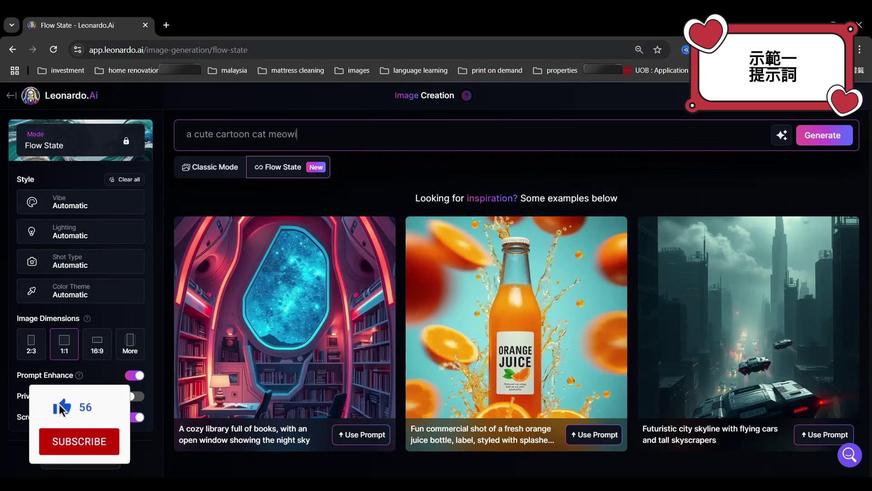
pyautogui.write('ng, with the funny ')
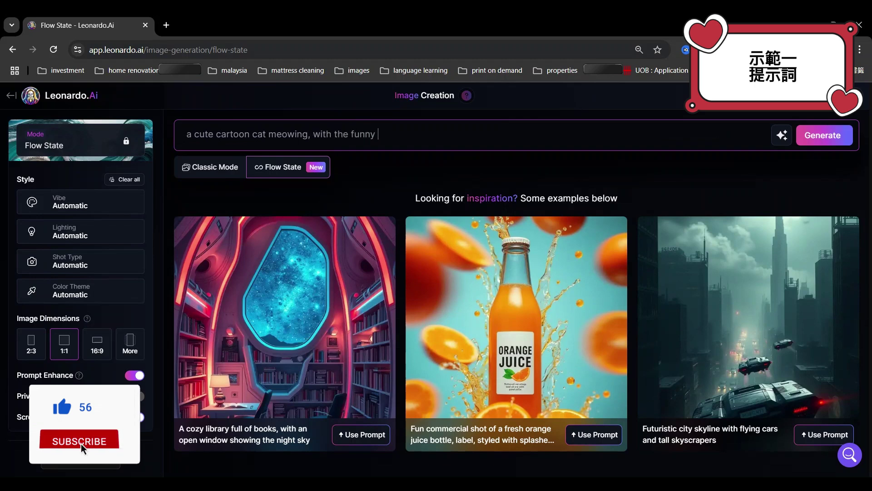
pyautogui.write('meme below ')
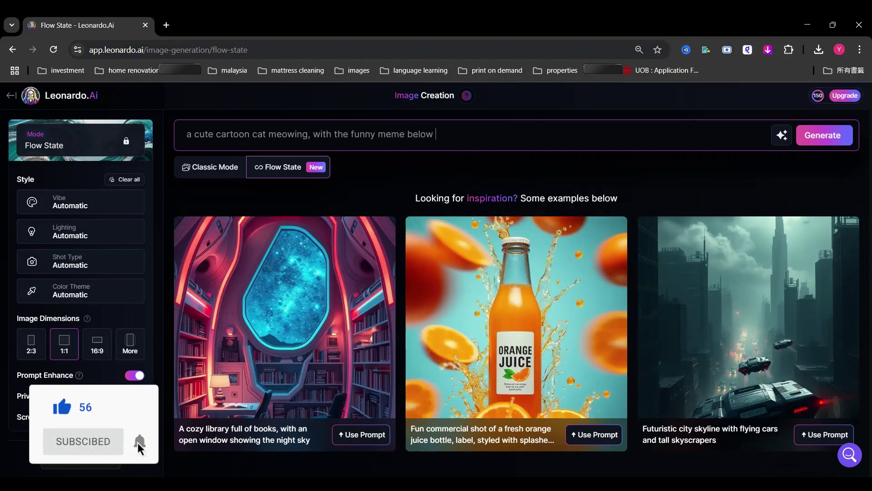
pyautogui.write('"Meow Vibes Only')
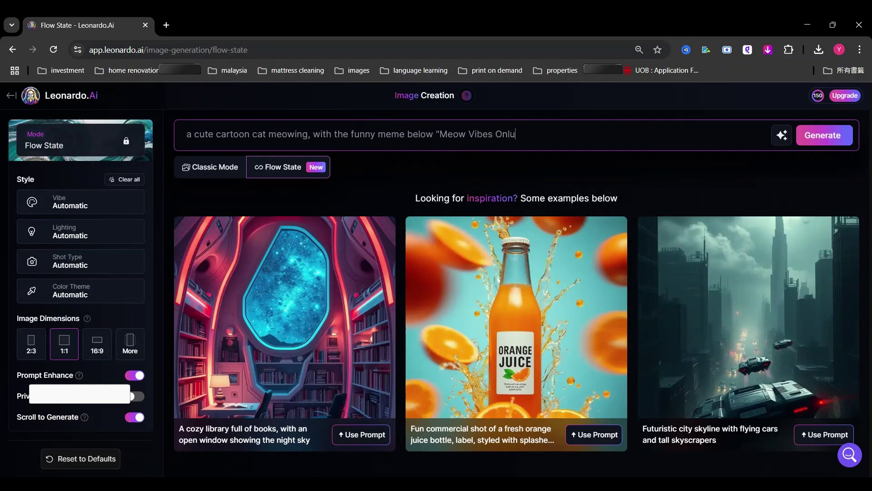
pyautogui.write('"')
pyautogui.hotkey('ctrl', 'a')
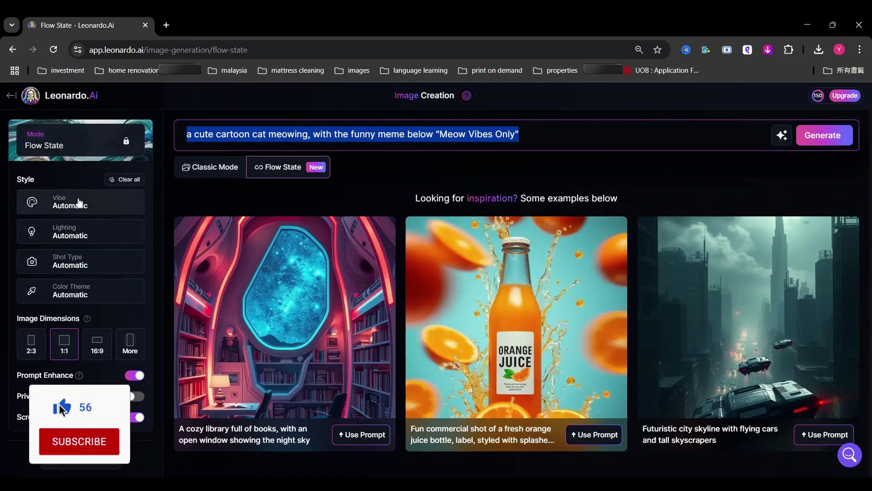
# Set the image dimensions to 2:3 and choose Color Sketch as the vibe style from the available options
pyautogui.click(26, 350)
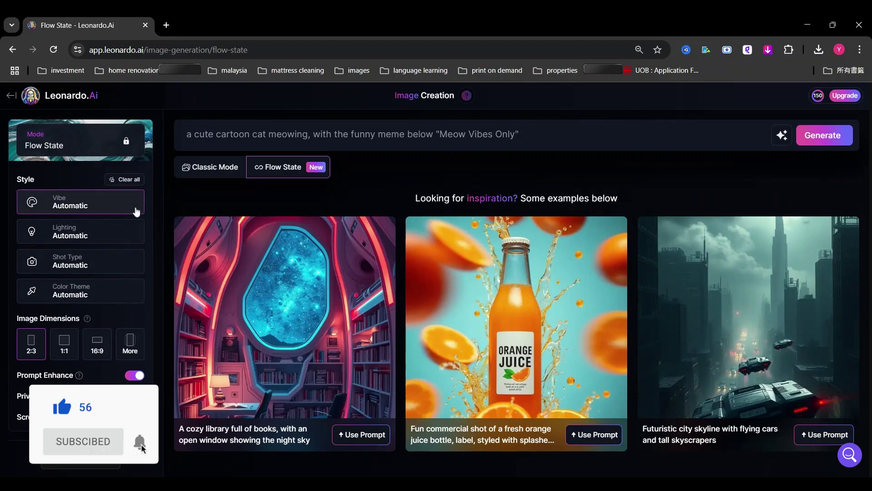
pyautogui.click(137, 211)
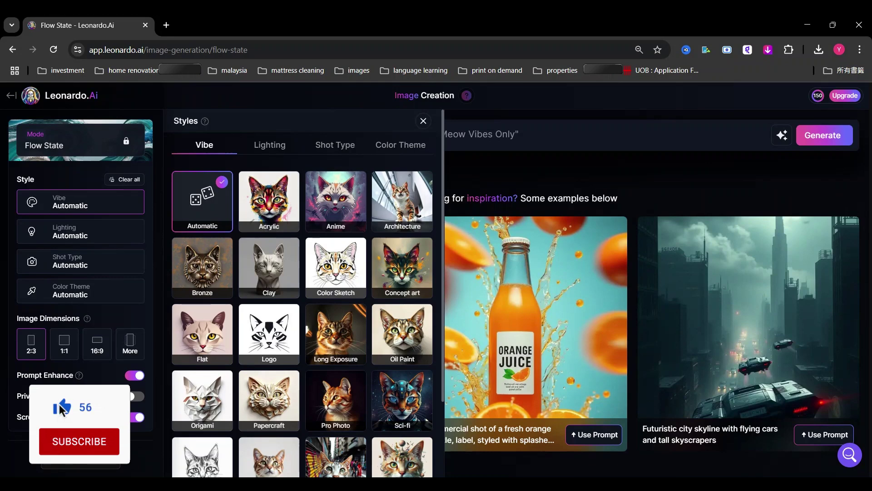
pyautogui.scroll(-2, 337, 287)
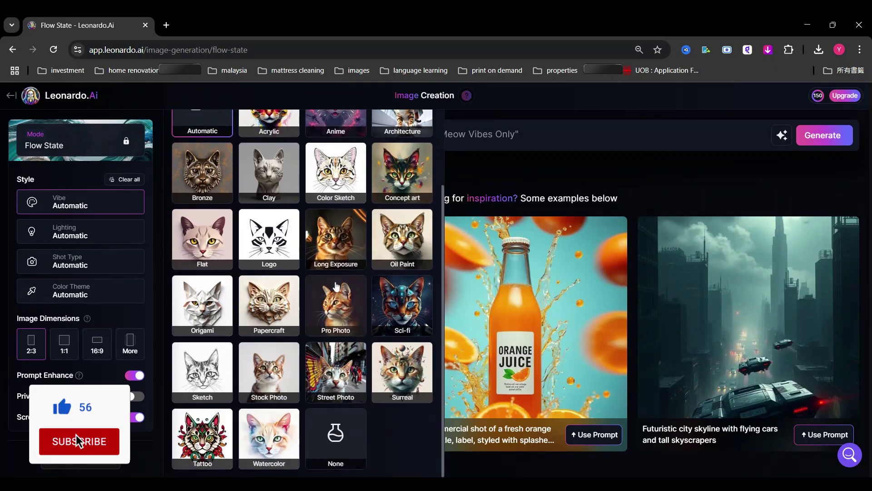
pyautogui.scroll(2, 337, 277)
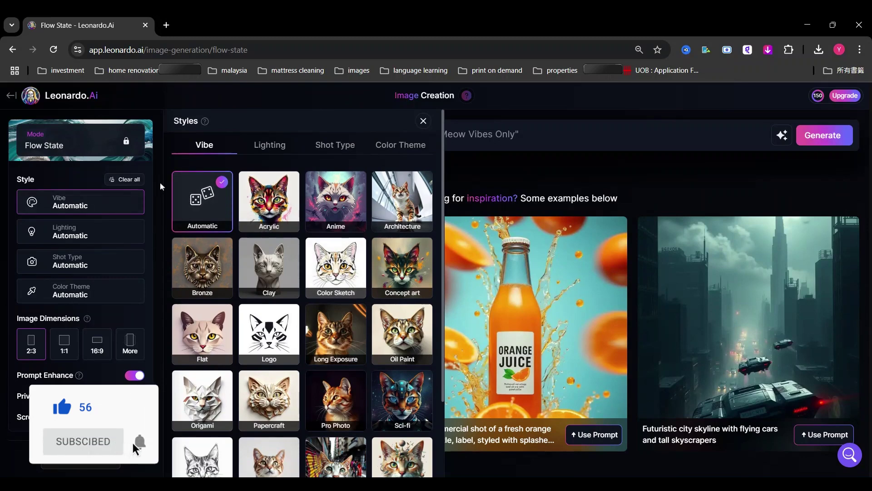
pyautogui.click(88, 200)
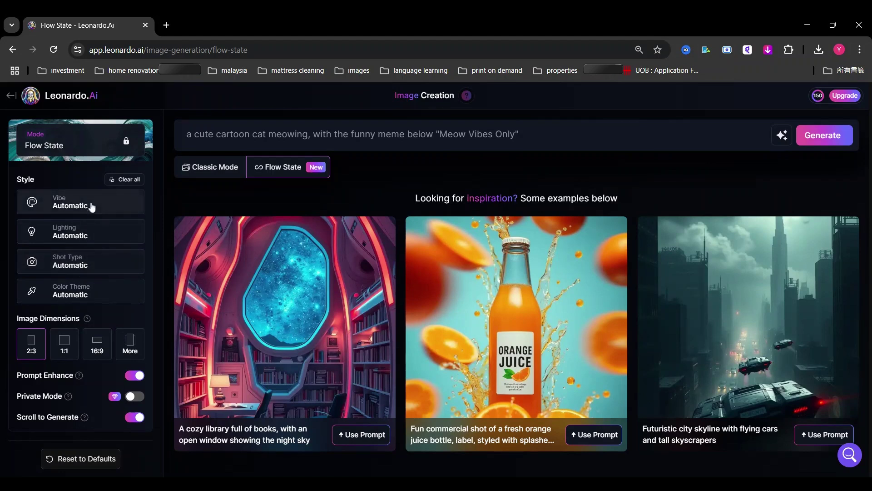
pyautogui.click(133, 207)
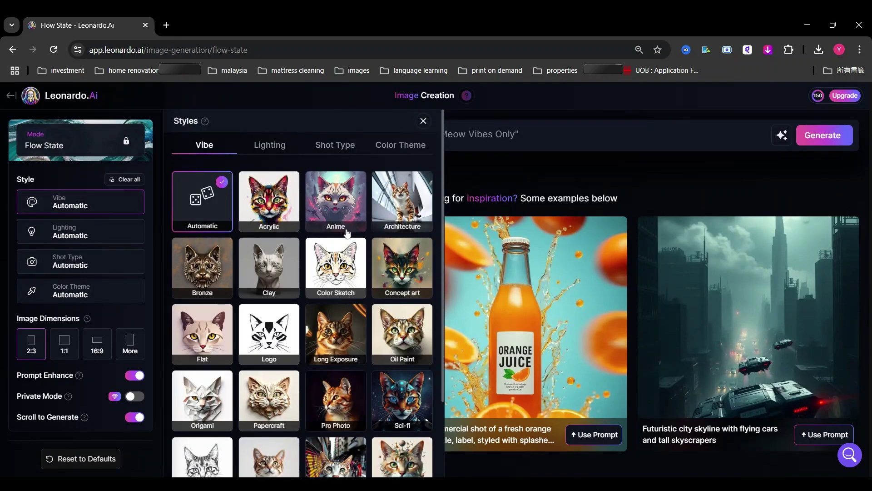
pyautogui.scroll(-3, 348, 233)
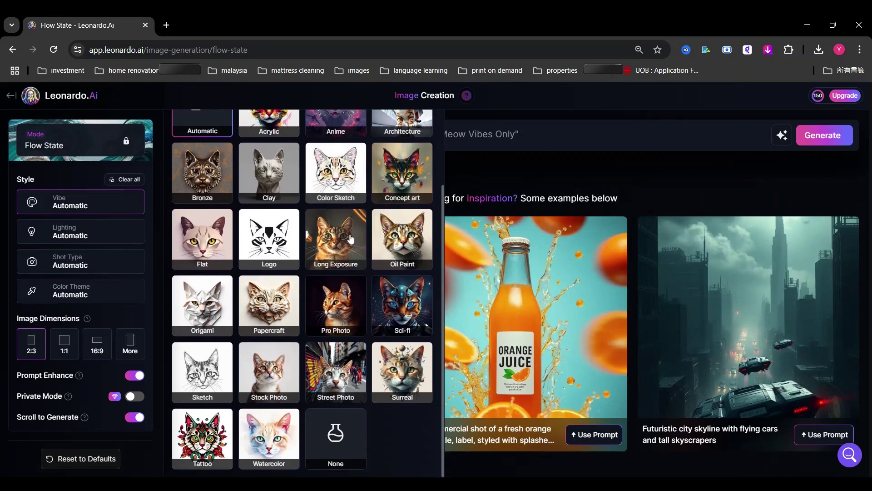
pyautogui.scroll(3, 350, 240)
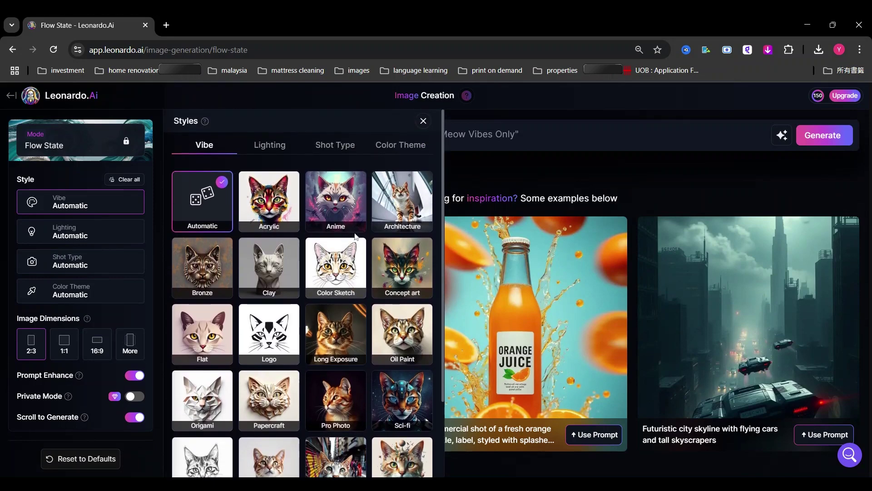
pyautogui.click(355, 279)
# Set the lighting style to Golden Hour and the shot type to Cute
pyautogui.click(118, 227)
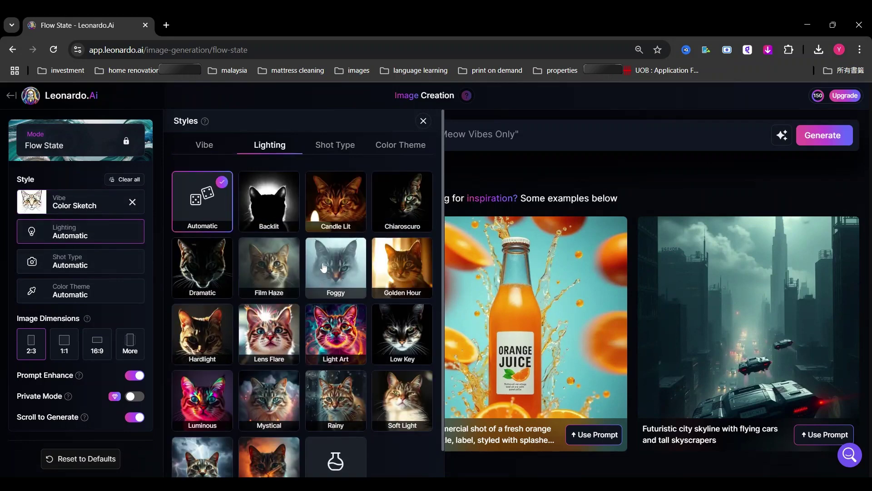
pyautogui.scroll(-1, 327, 263)
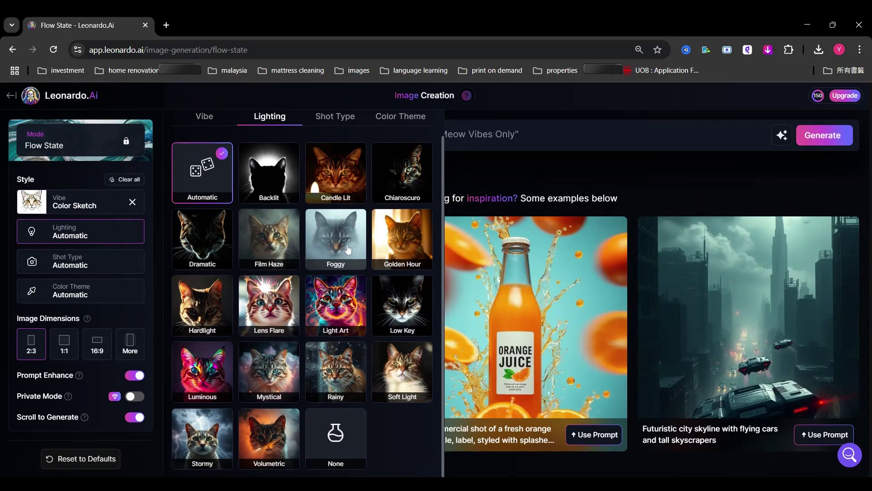
pyautogui.click(409, 256)
pyautogui.click(85, 268)
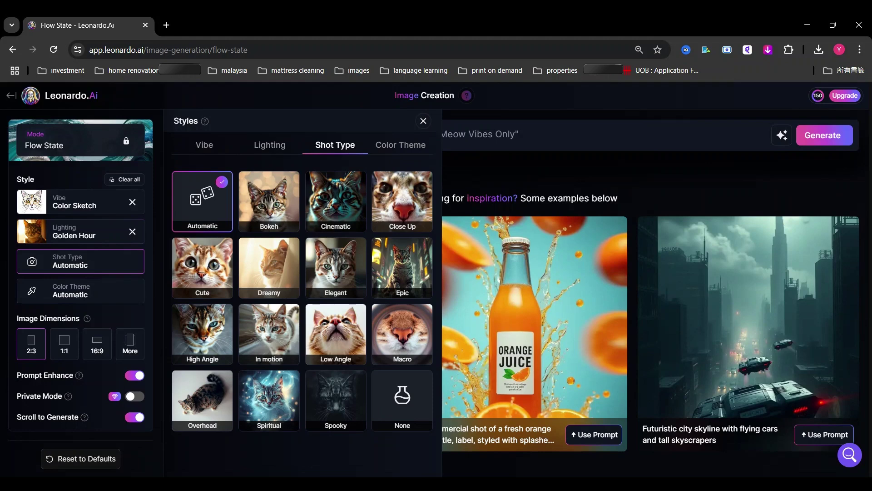
pyautogui.click(205, 278)
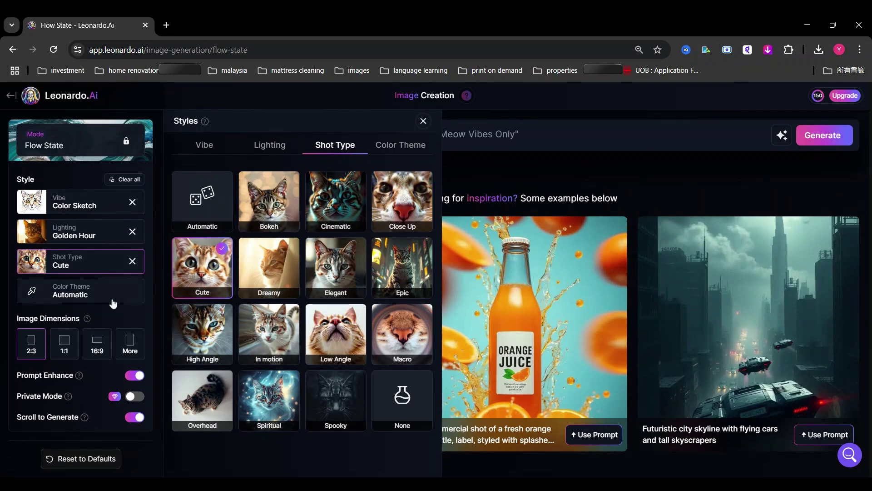
# Set the color theme to Vibrant and generate the images from the cat prompt
pyautogui.click(98, 295)
pyautogui.scroll(-3, 361, 323)
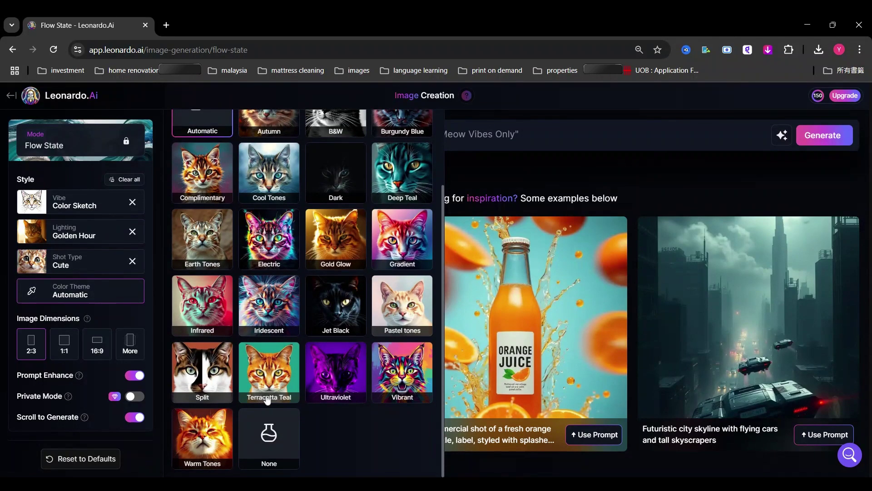
pyautogui.click(413, 384)
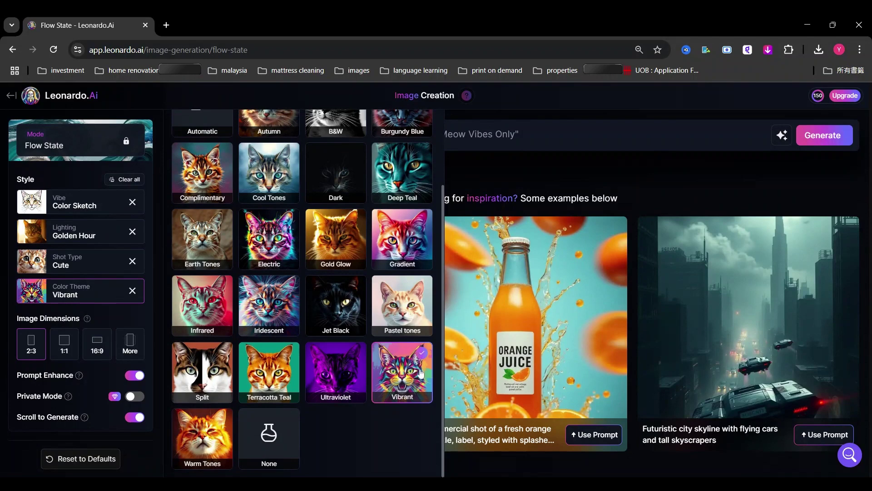
pyautogui.click(495, 172)
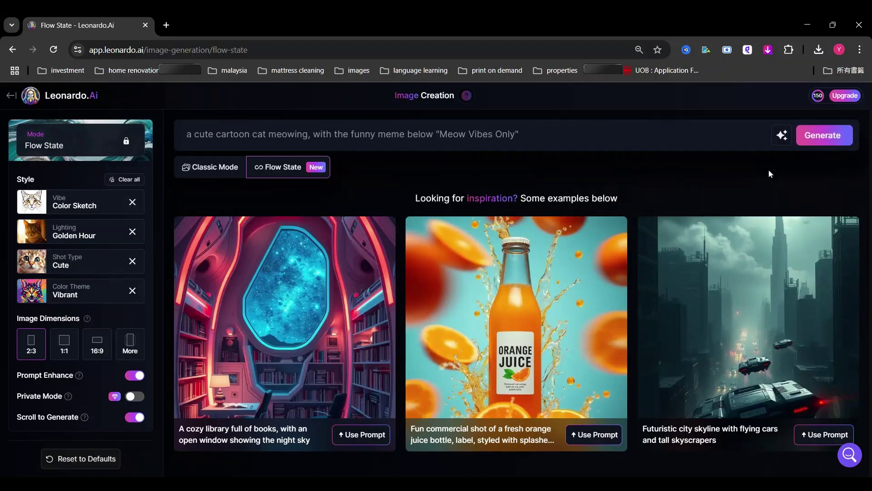
pyautogui.click(808, 140)
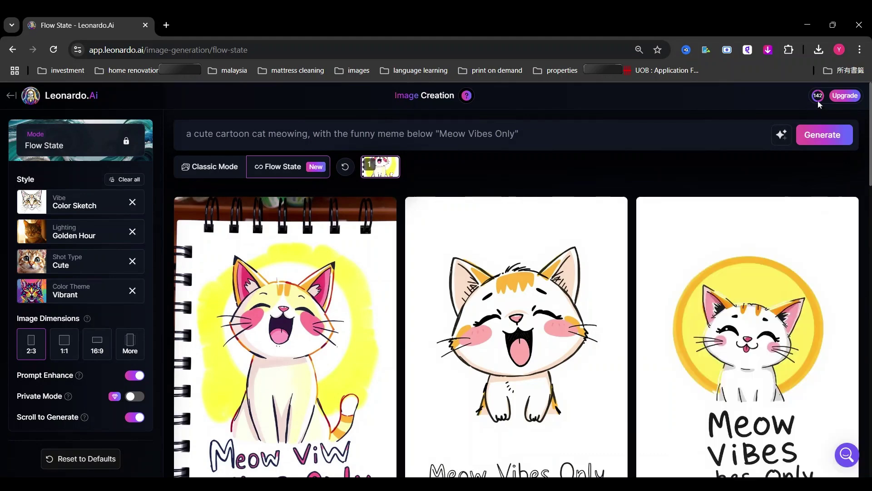
# Download the second image in the first row, the laughing cat on plain white with thin "Meow Vibes Only" lettering
pyautogui.moveTo(816, 105)
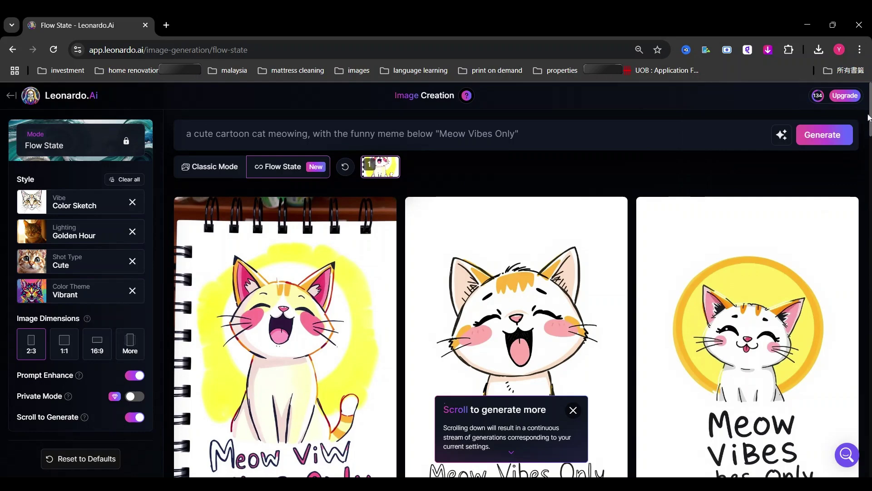
pyautogui.scroll(-1, 870, 120)
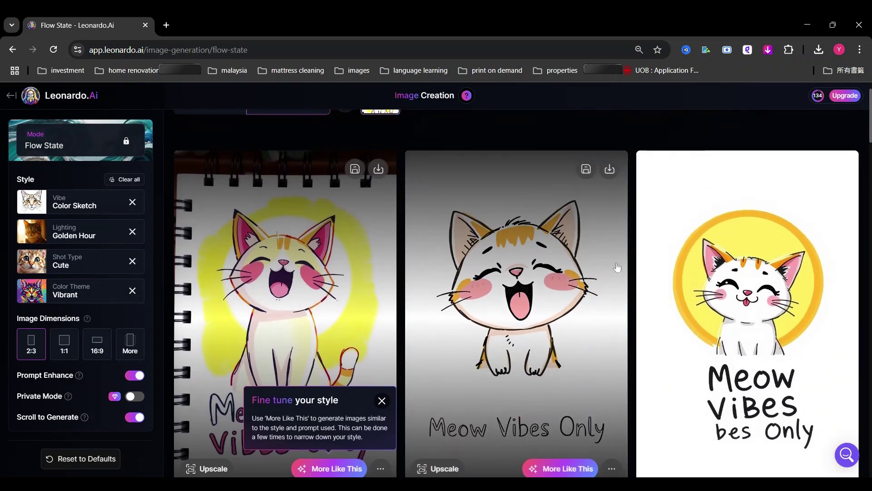
pyautogui.click(609, 169)
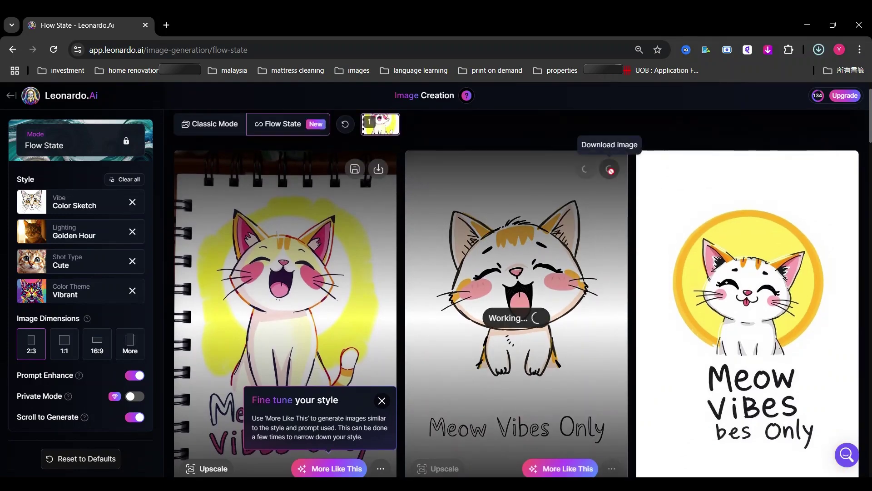
# Dismiss the style and saving tips, and download the first image in the second row, the orange-striped cat on a beige background
pyautogui.scroll(-1, 604, 163)
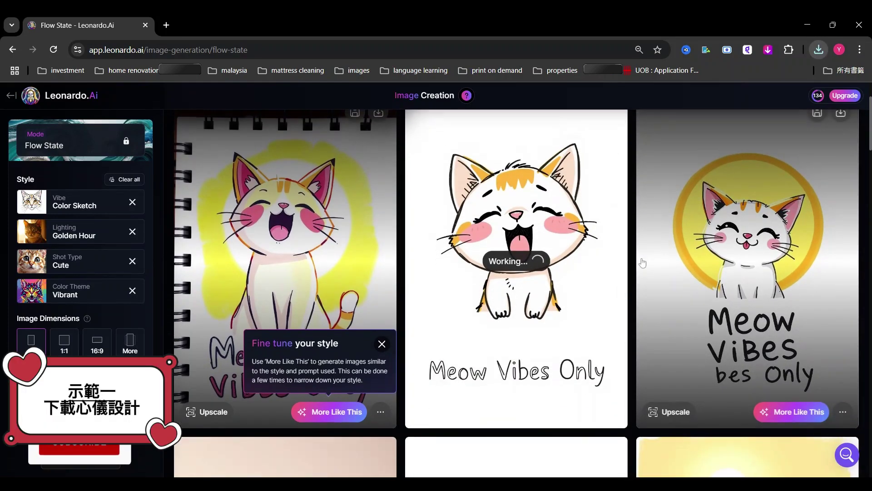
pyautogui.scroll(-3, 604, 164)
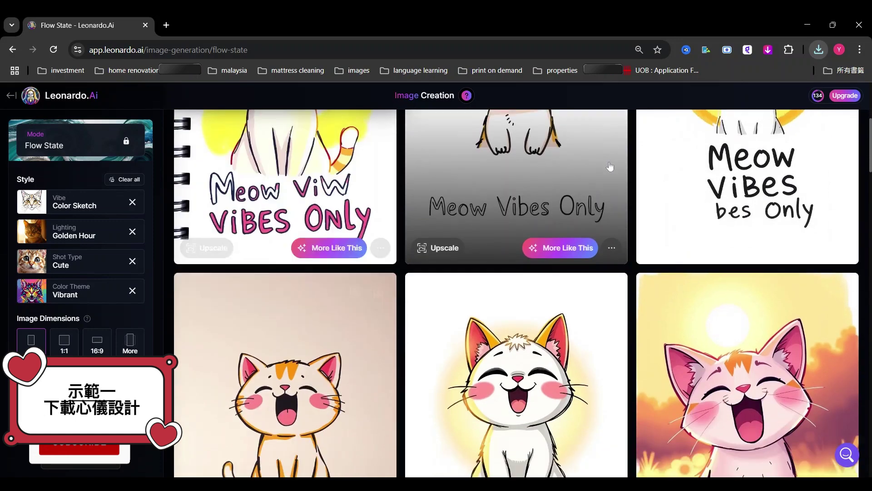
pyautogui.scroll(-2, 610, 172)
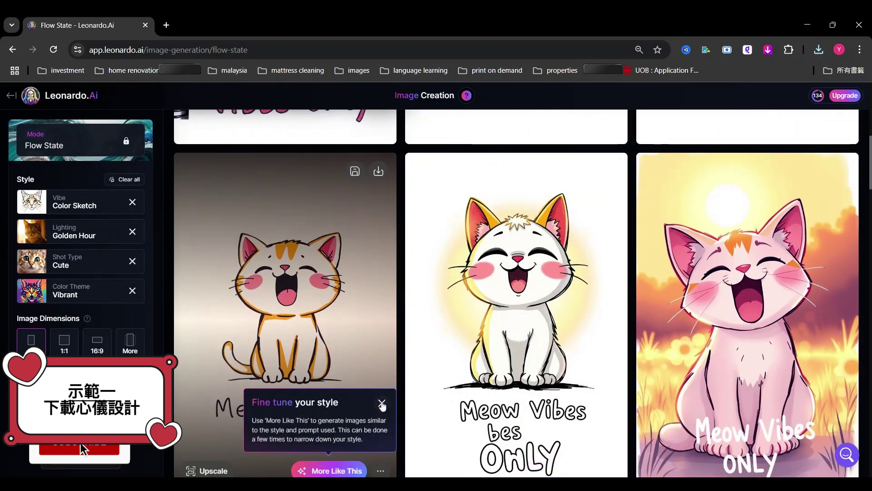
pyautogui.scroll(-1, 382, 405)
pyautogui.scroll(1, 383, 386)
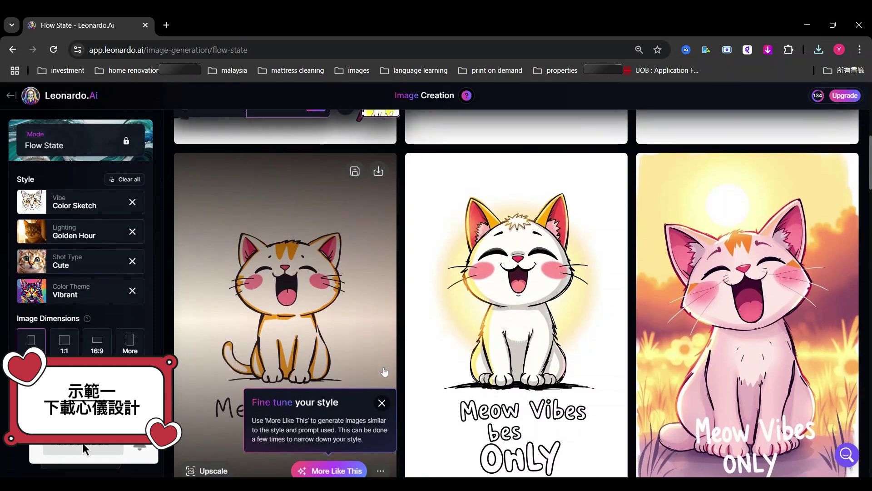
pyautogui.scroll(-1, 384, 371)
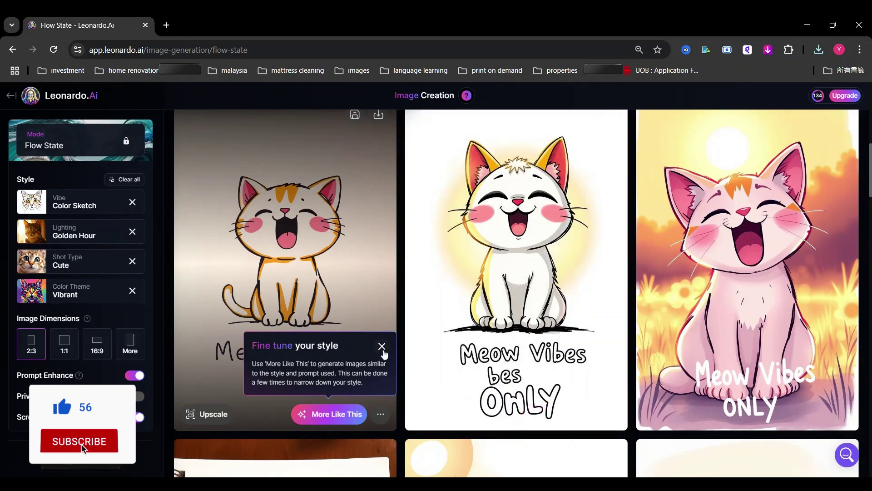
pyautogui.click(381, 346)
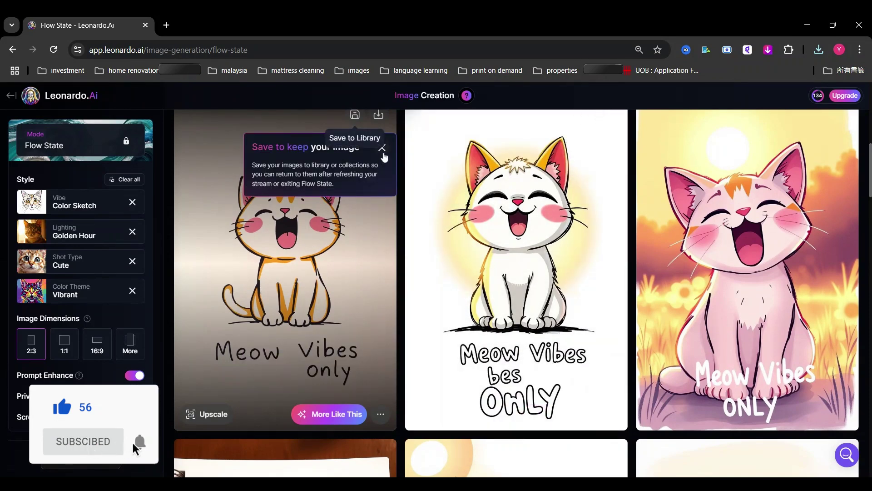
pyautogui.click(385, 153)
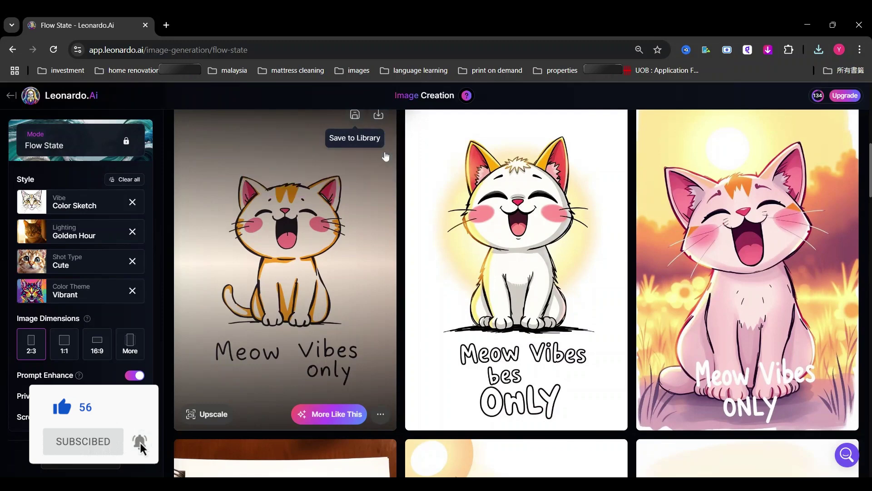
pyautogui.click(379, 115)
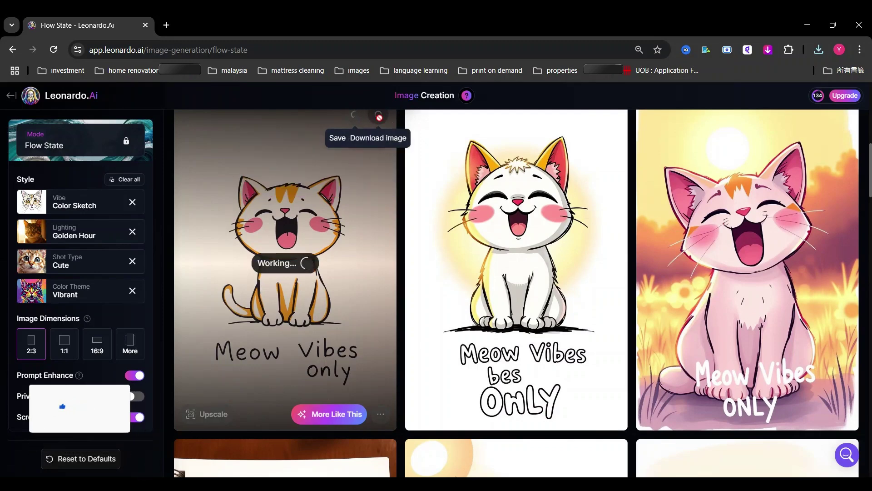
# Remove the second image in the first row from the library and save it there again
pyautogui.scroll(5, 395, 146)
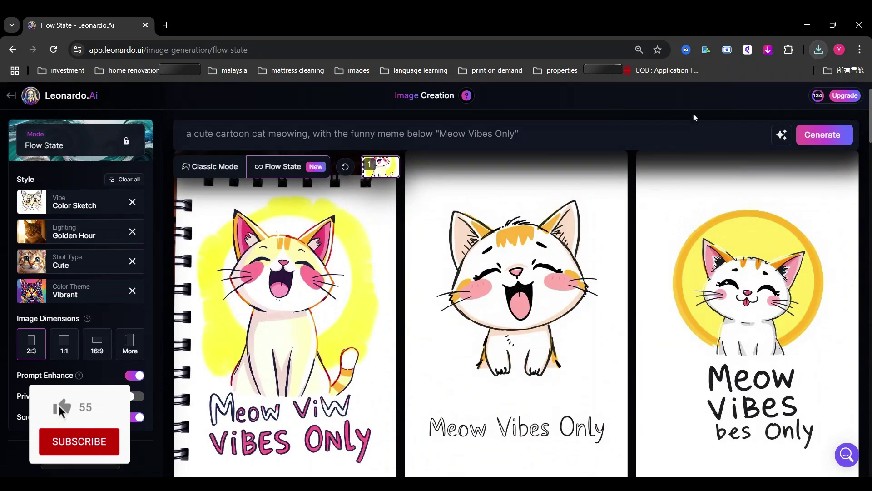
pyautogui.click(586, 169)
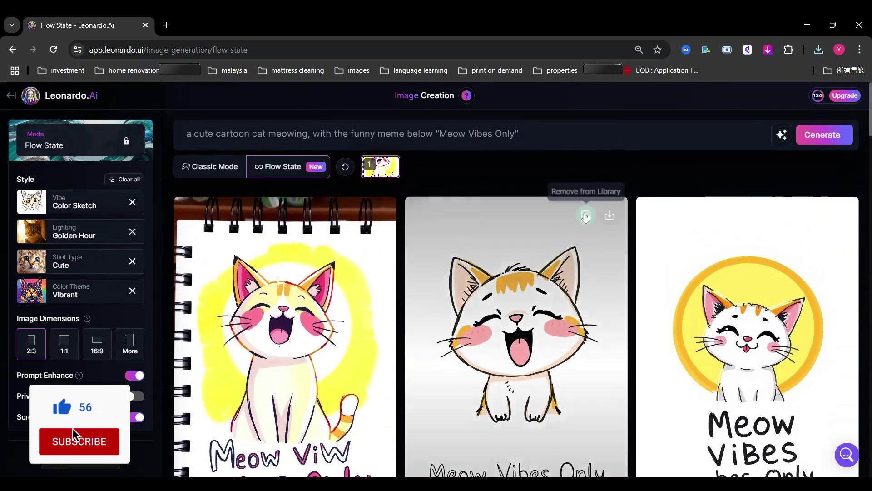
pyautogui.click(585, 215)
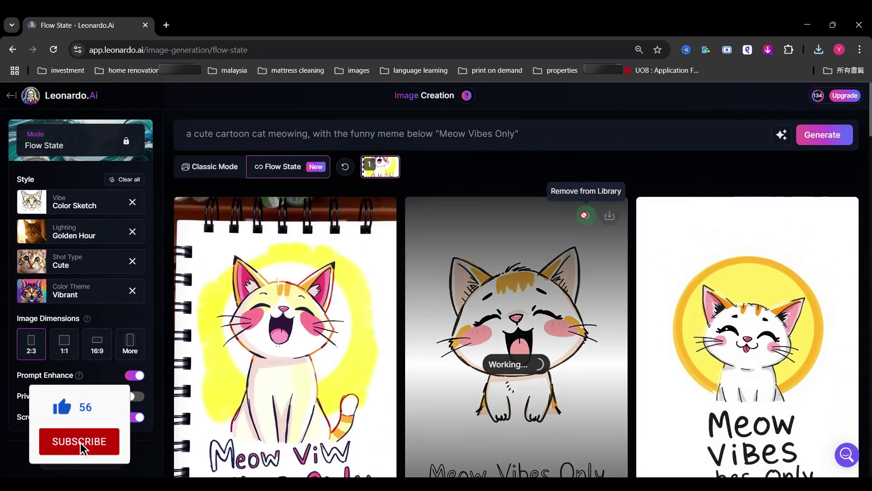
pyautogui.click(586, 216)
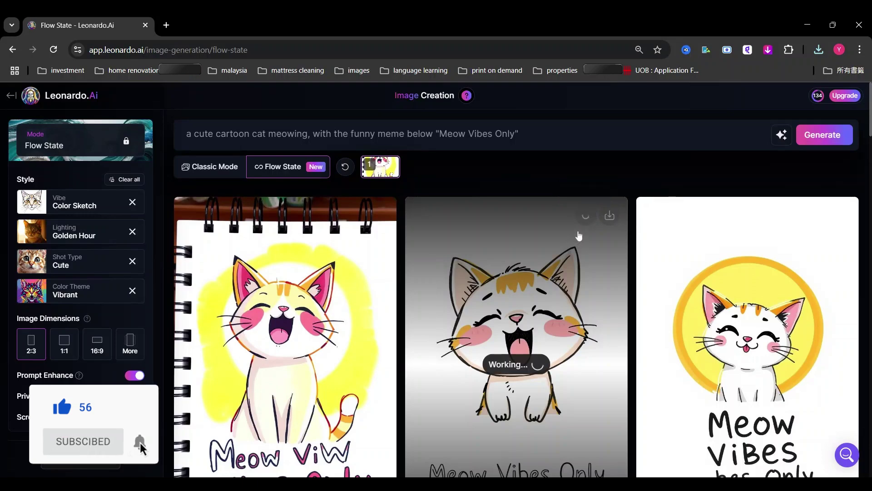
# Download the third image in the third row, the laughing cat with soft clouds and black "Meow vibes Only" lettering
pyautogui.scroll(-7, 371, 254)
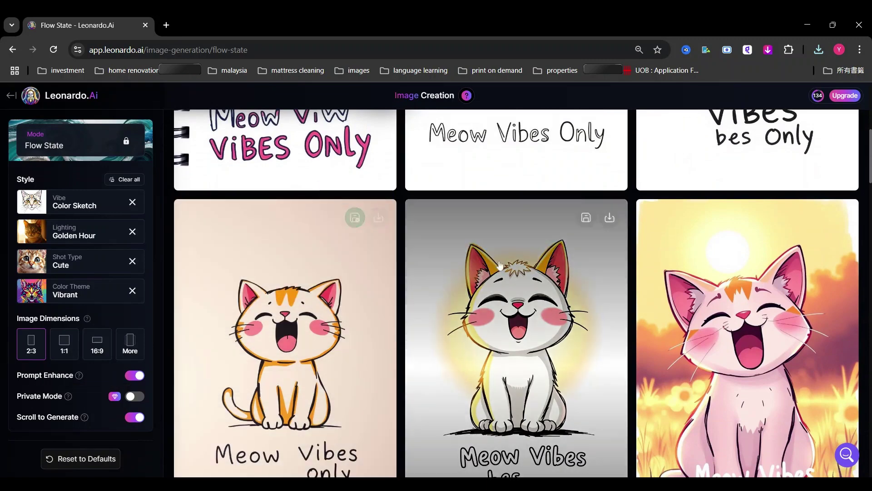
pyautogui.scroll(-1, 564, 251)
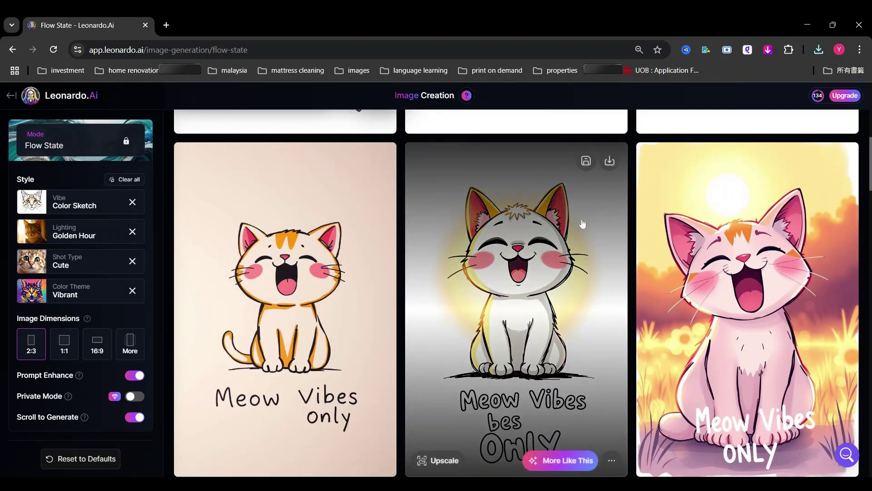
pyautogui.scroll(-1, 583, 224)
pyautogui.scroll(-5, 586, 225)
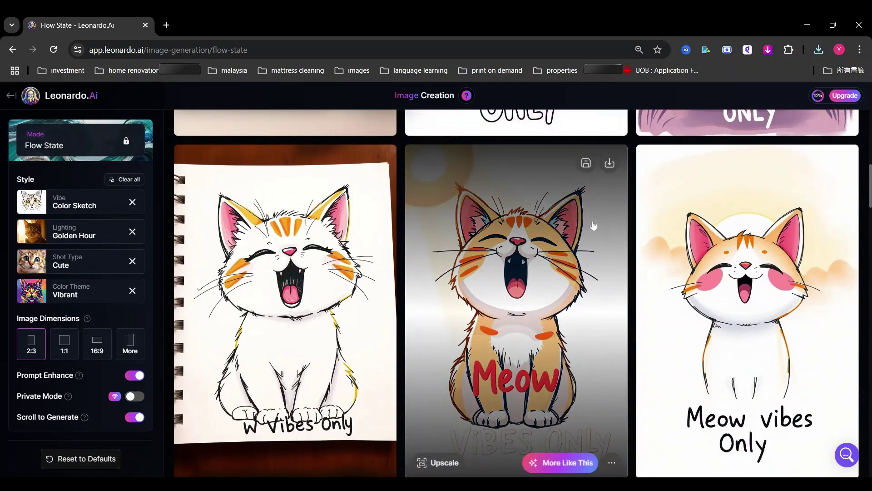
pyautogui.scroll(-1, 595, 225)
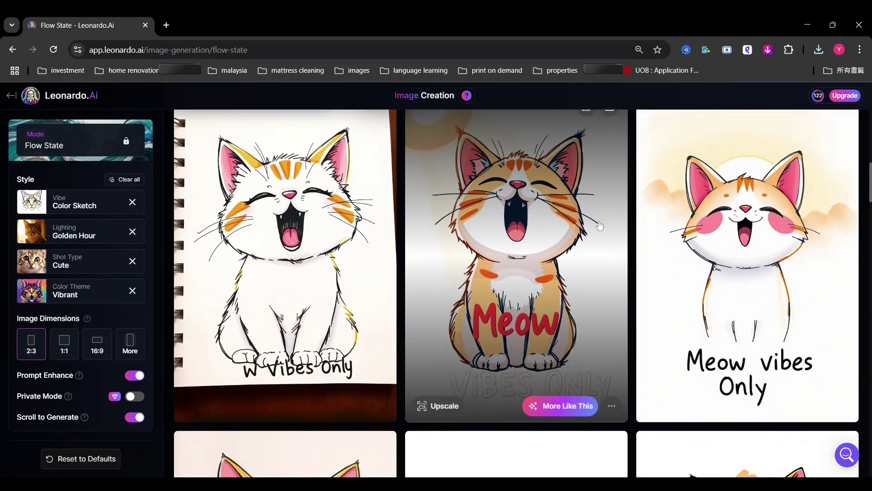
pyautogui.scroll(1, 600, 225)
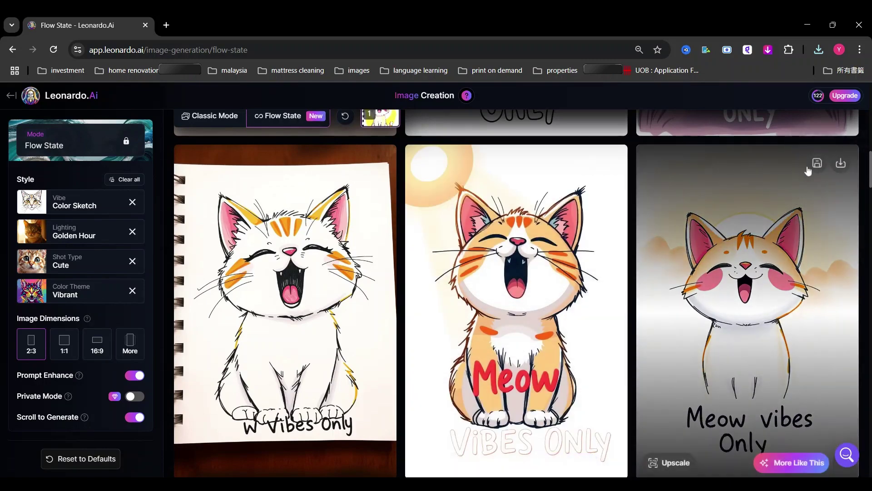
pyautogui.click(841, 163)
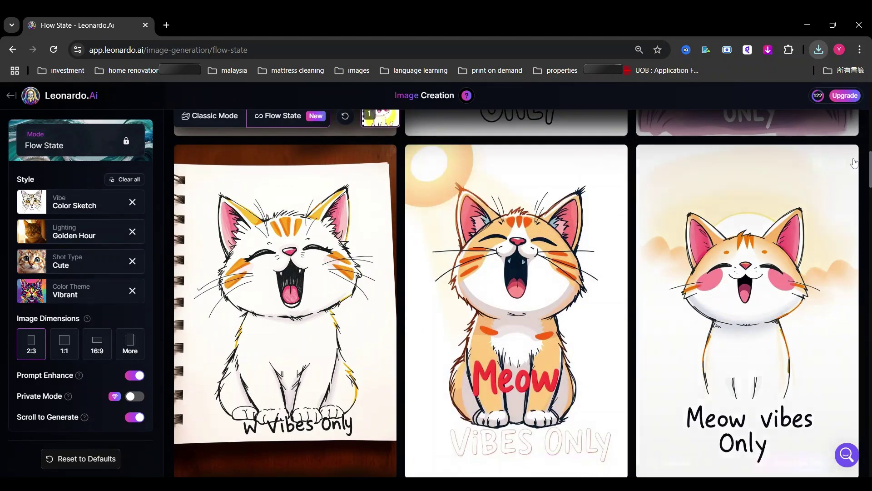
# Review the generated cat designs in the first three rows, comparing their artwork and "Meow Vibes Only" lettering
pyautogui.scroll(10, 517, 293)
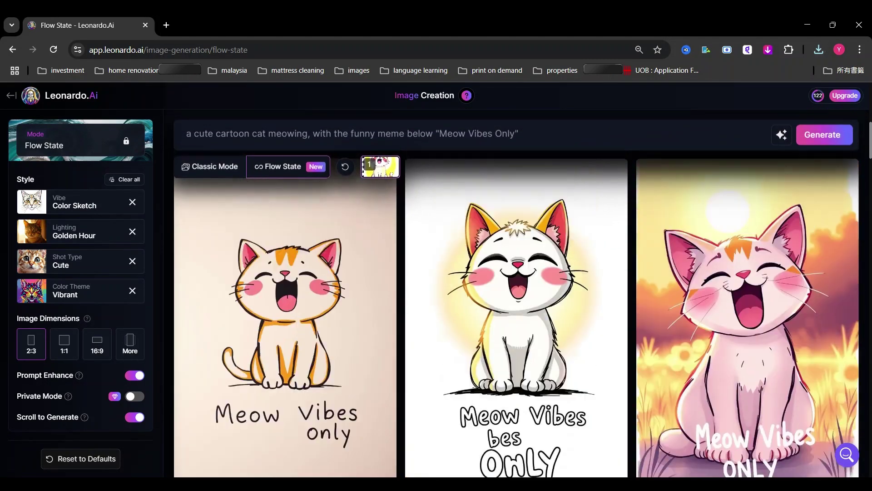
pyautogui.scroll(-2, 516, 293)
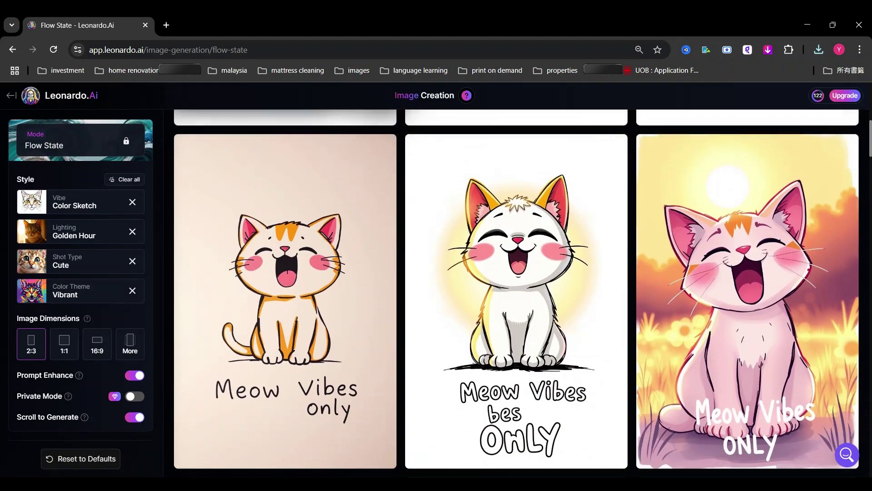
pyautogui.scroll(6, 400, 311)
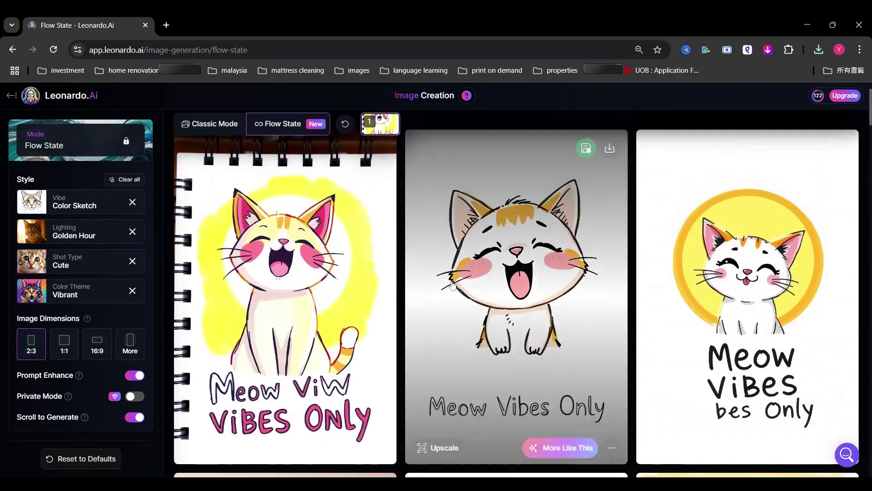
pyautogui.scroll(-2, 453, 283)
pyautogui.scroll(-5, 453, 283)
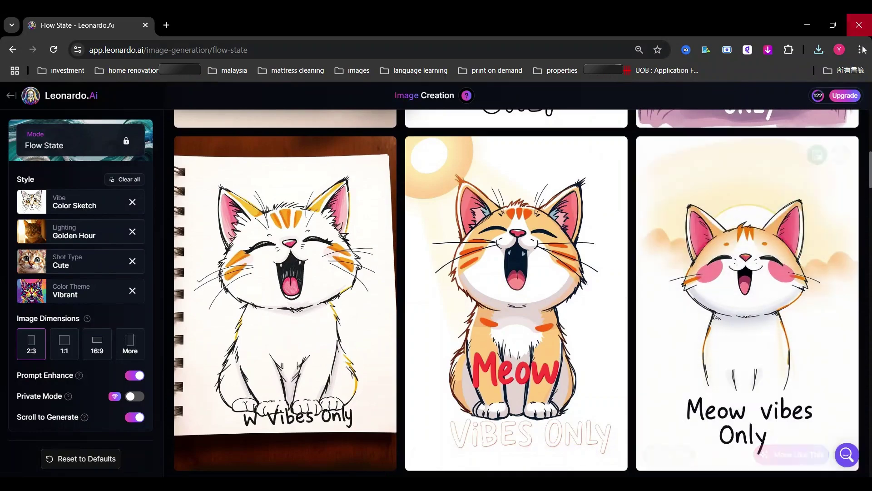
pyautogui.moveTo(819, 101)
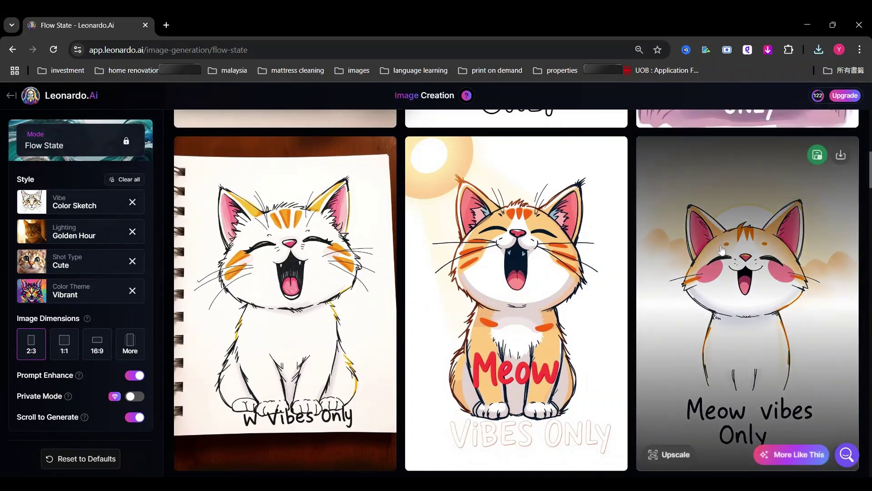
pyautogui.scroll(5, 722, 249)
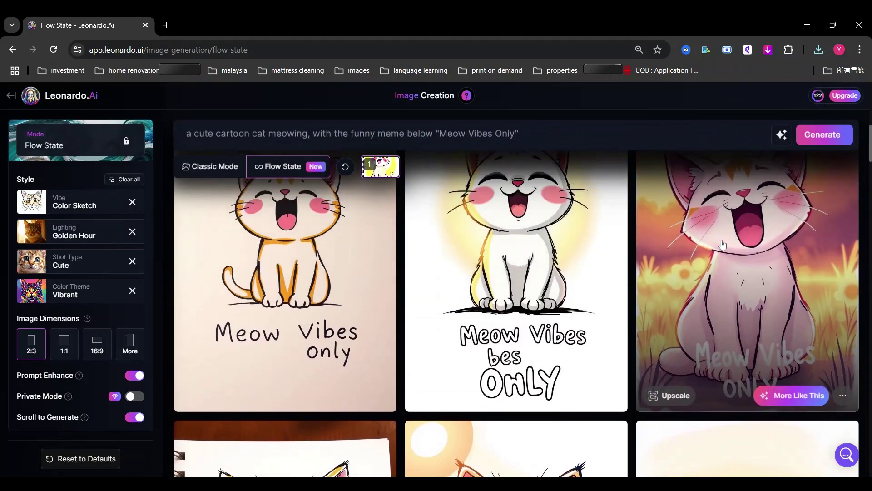
# Generate more images like the orange-striped cat on the beige background in the second row
pyautogui.scroll(1, 522, 296)
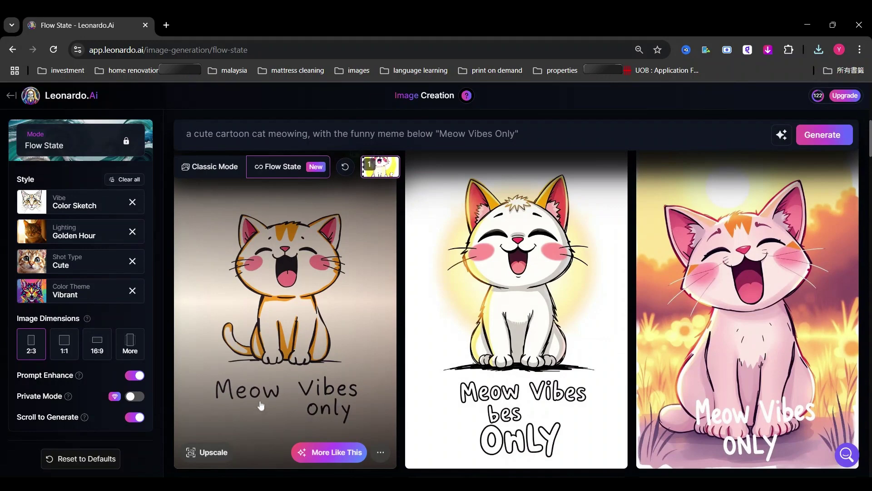
pyautogui.scroll(-1, 338, 382)
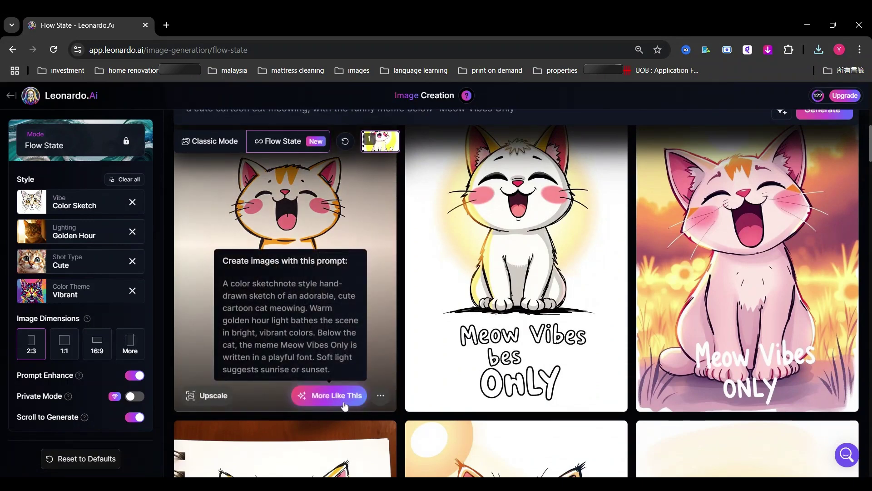
pyautogui.click(344, 397)
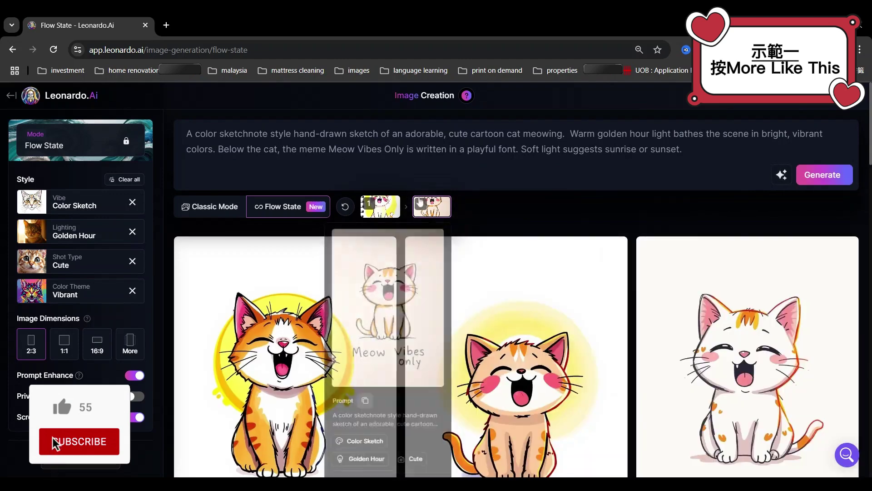
# Download the first image of the new batch, the orange tabby in front of a yellow circle
pyautogui.scroll(-1, 680, 277)
pyautogui.scroll(-1, 679, 278)
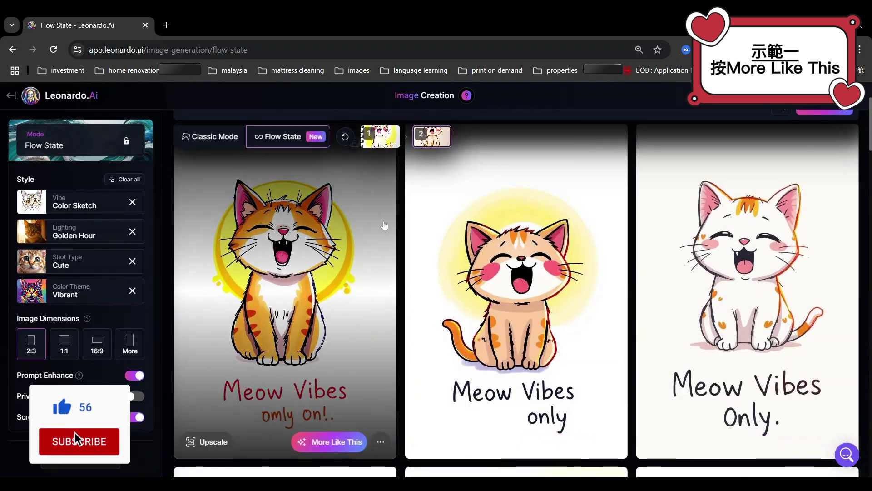
pyautogui.scroll(1, 366, 318)
pyautogui.click(378, 198)
# Highlight the whole rewritten prompt describing the color sketchnote cat to examine its wording
pyautogui.scroll(-7, 458, 207)
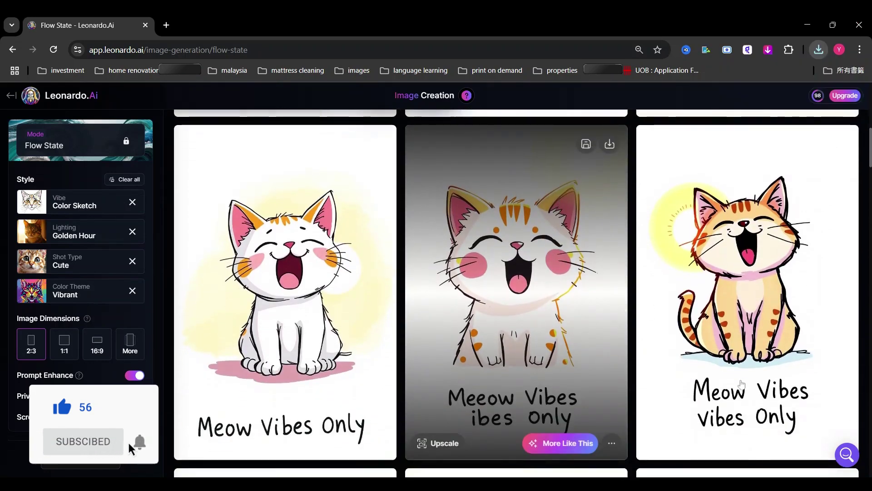
pyautogui.scroll(5, 831, 253)
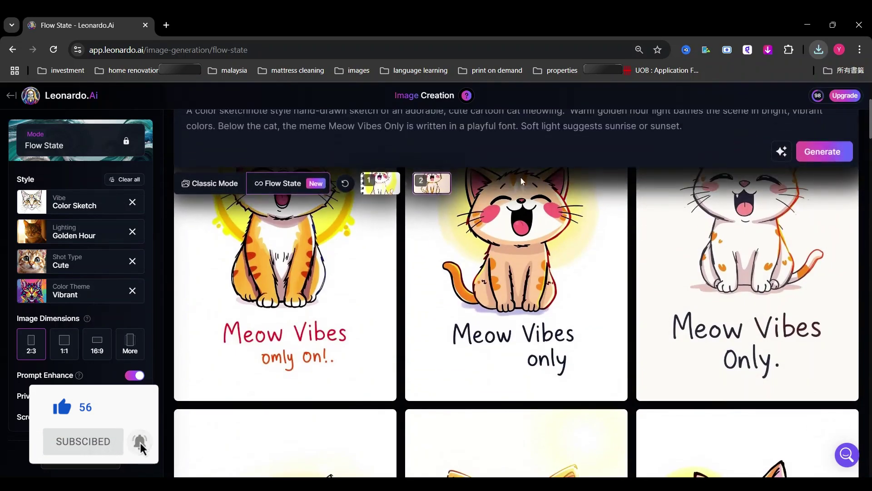
pyautogui.scroll(3, 830, 252)
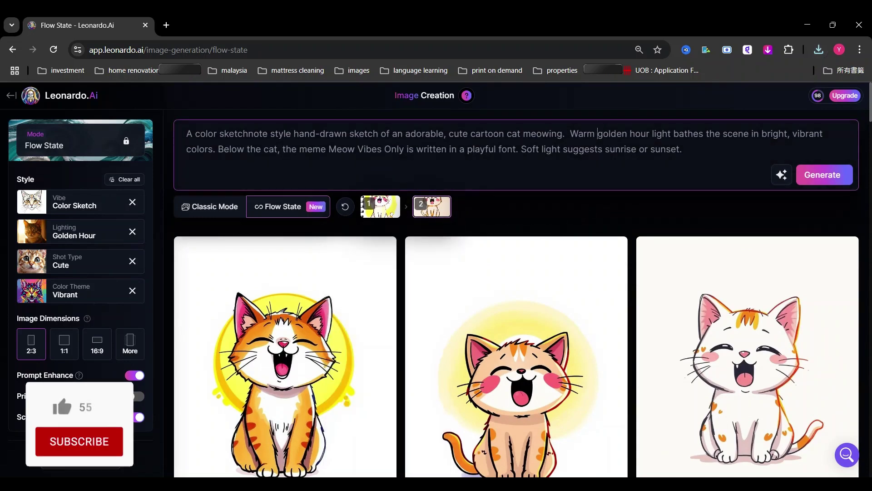
pyautogui.moveTo(192, 133); pyautogui.dragTo(682, 149)
pyautogui.click(682, 149)
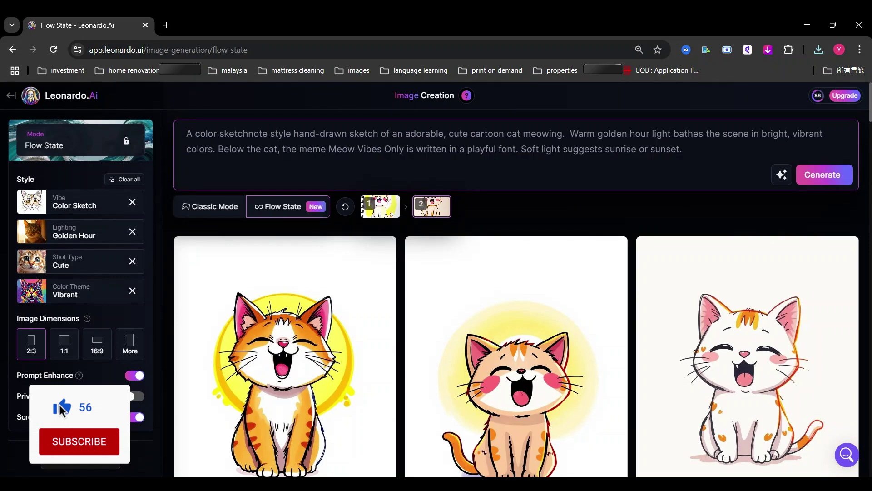
pyautogui.hotkey('ctrl', 'shift', 'Left')
pyautogui.hotkey('ctrl', 'shift', 'Left')
pyautogui.hotkey('ctrl', 'shift', 'Left')
pyautogui.hotkey('ctrl', 'shift', 'Left')
pyautogui.hotkey('ctrl', 'shift', 'Left')
pyautogui.hotkey('ctrl', 'shift', 'Left')
pyautogui.hotkey('ctrl', 'shift', 'Left')
pyautogui.hotkey('ctrl', 'shift', 'Left')
pyautogui.hotkey('ctrl', 'shift', 'Left')
pyautogui.hotkey('ctrl', 'shift', 'Left')
pyautogui.hotkey('ctrl', 'shift', 'Left')
pyautogui.hotkey('ctrl', 'shift', 'Left')
pyautogui.hotkey('ctrl', 'shift', 'Left')
pyautogui.hotkey('ctrl', 'shift', 'Left')
pyautogui.hotkey('ctrl', 'shift', 'Left')
pyautogui.hotkey('ctrl', 'shift', 'Left')
pyautogui.hotkey('ctrl', 'shift', 'Left')
pyautogui.hotkey('ctrl', 'shift', 'Left')
pyautogui.hotkey('ctrl', 'shift', 'Left')
pyautogui.hotkey('ctrl', 'shift', 'Left')
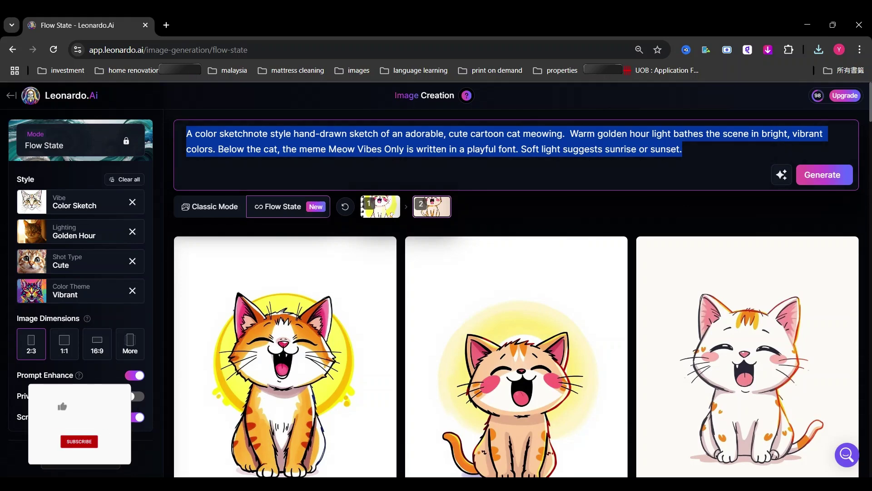
# Examine the phrases "Meow Vibes Only" and "playful font" in the rewritten prompt
pyautogui.click(264, 149)
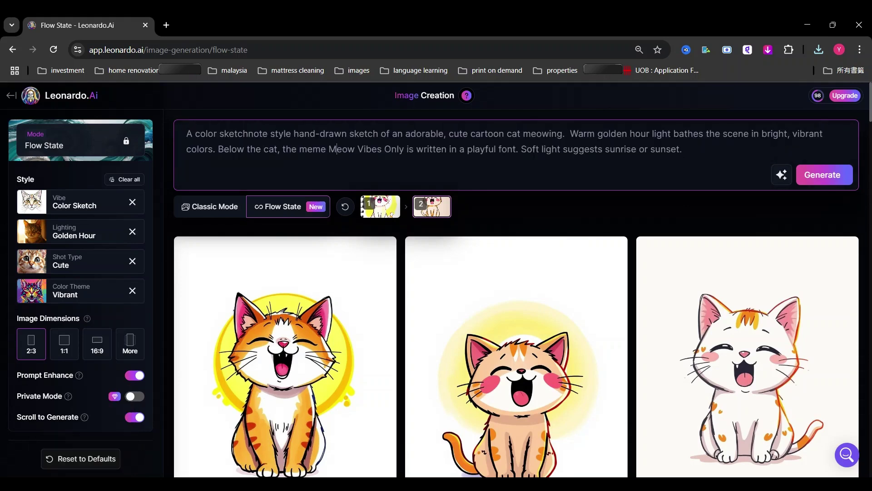
pyautogui.moveTo(329, 149); pyautogui.dragTo(404, 149)
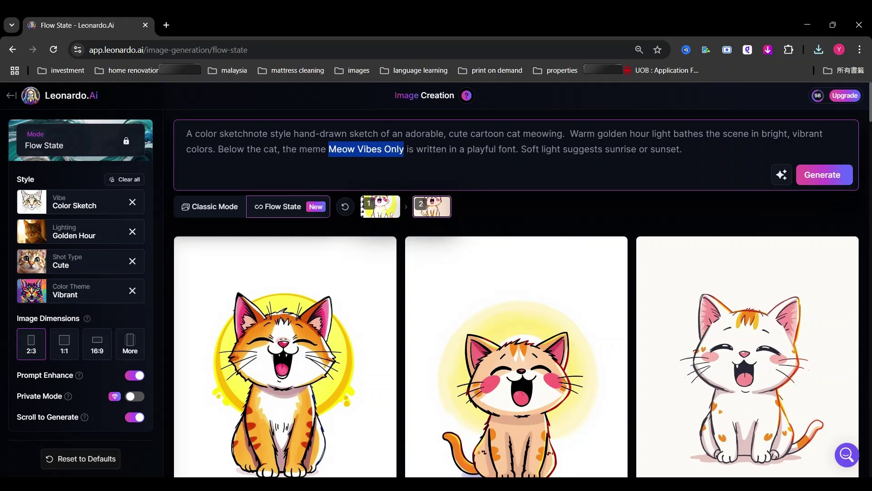
pyautogui.moveTo(465, 149); pyautogui.dragTo(502, 149)
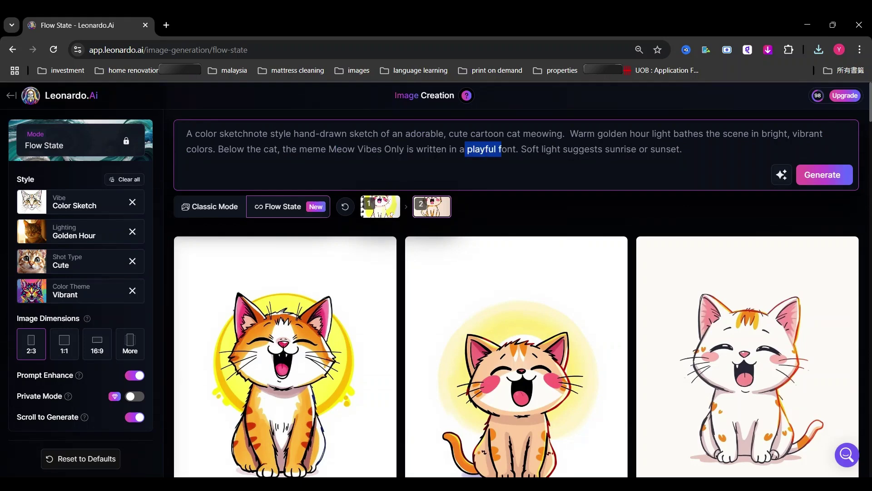
pyautogui.scroll(-1, 507, 348)
pyautogui.scroll(1, 467, 246)
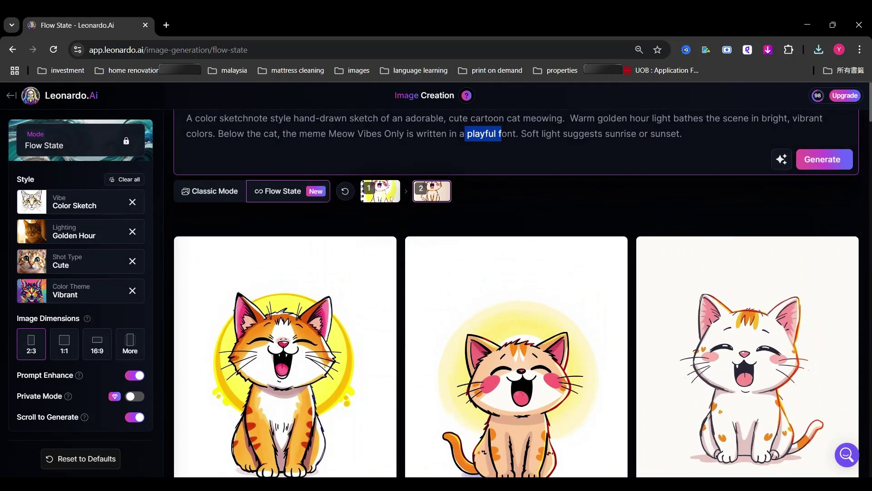
pyautogui.click(552, 133)
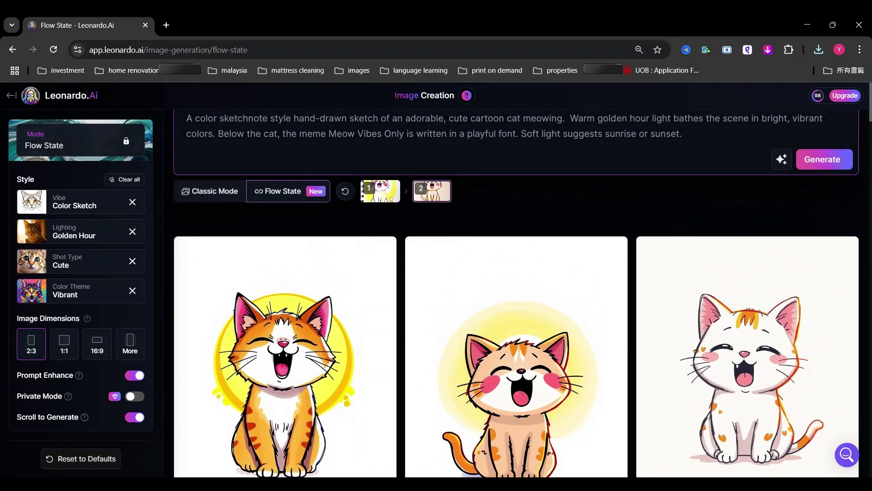
pyautogui.scroll(-1, 524, 454)
pyautogui.scroll(1, 524, 454)
# Replace the prompt with: a cute cartoon cat chilling and relaxing with the funny meme "it's too peopley outside today"
pyautogui.hotkey('alt', 'Tab')
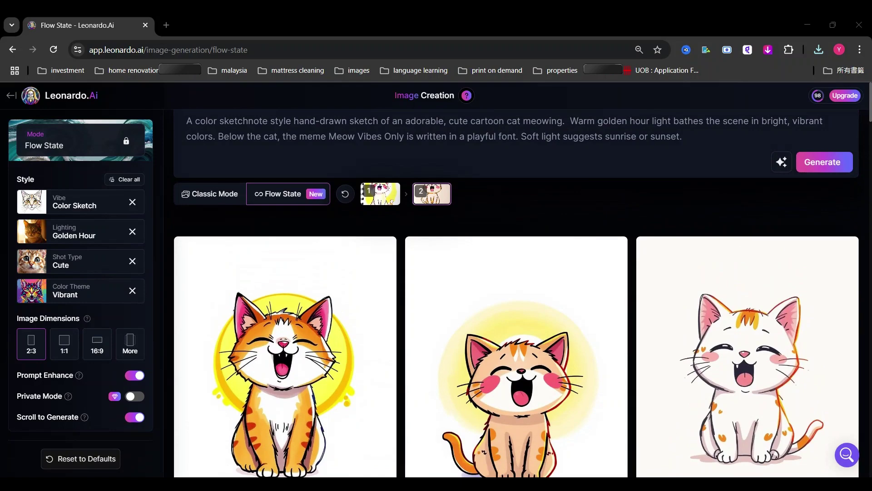
pyautogui.hotkey('alt', 'Tab')
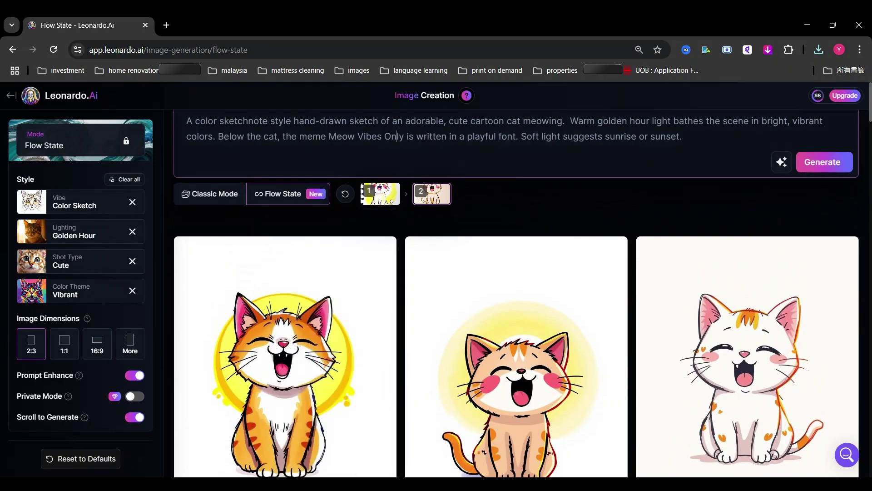
pyautogui.hotkey('ctrl', 'a')
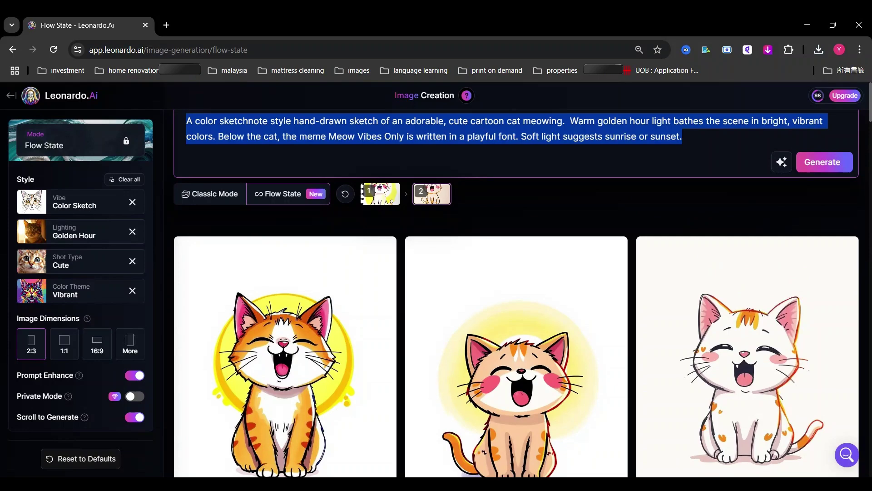
pyautogui.press('BackSpace')
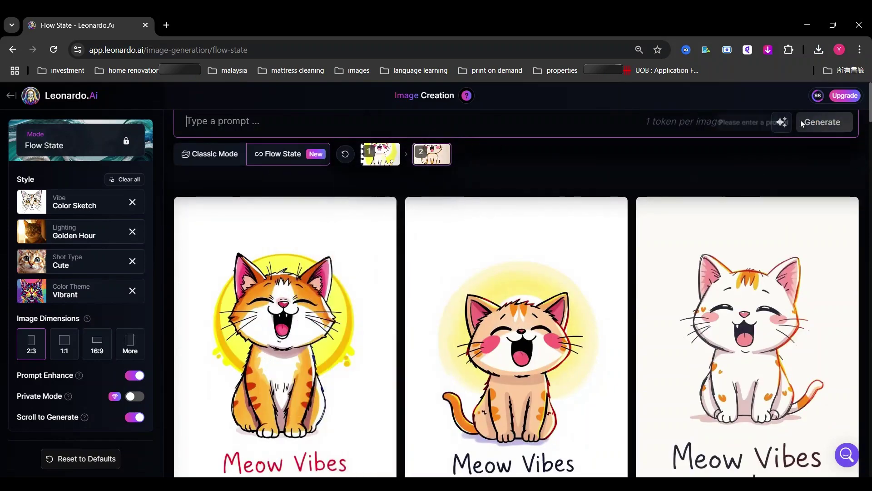
pyautogui.write('a cute cartoon cat')
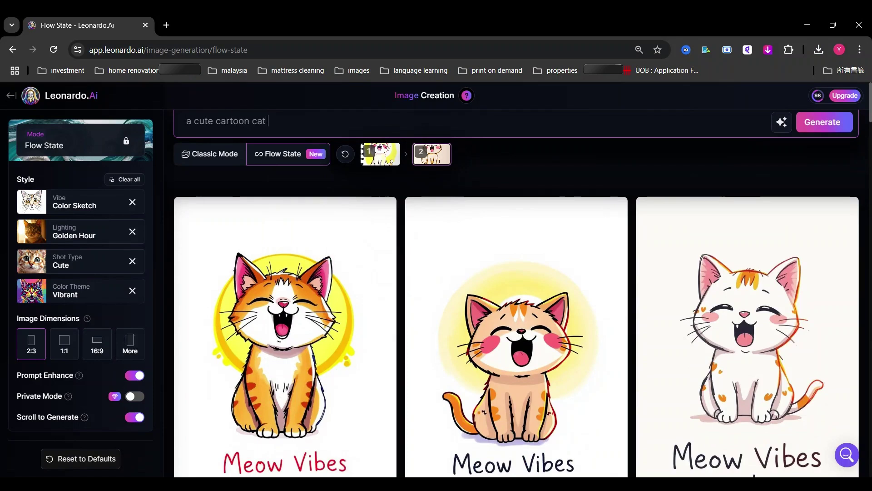
pyautogui.write(' chilling and')
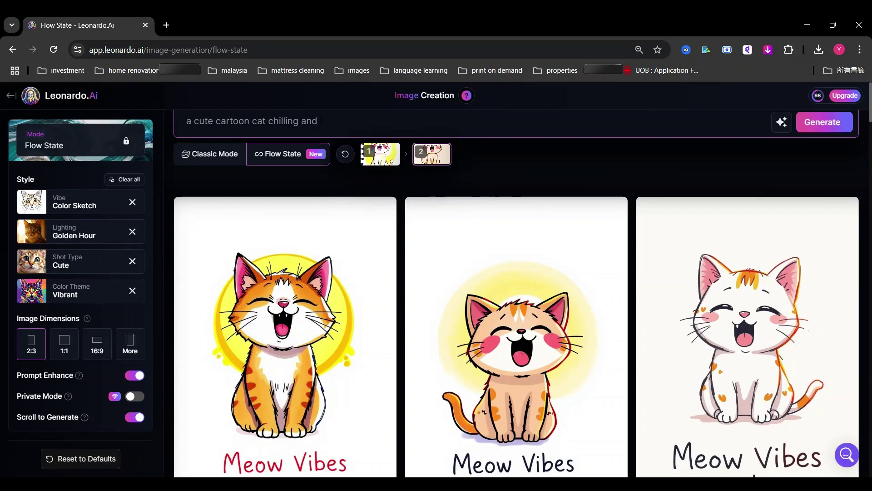
pyautogui.write(' relaxing with the funny meme')
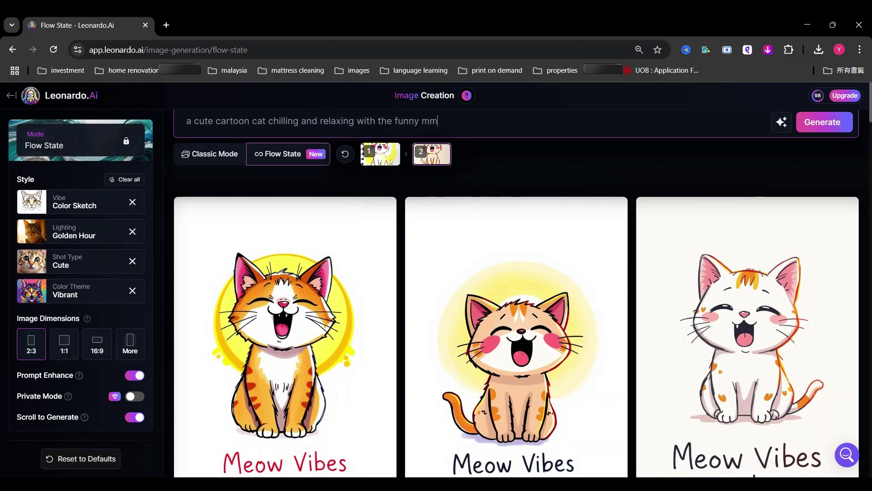
pyautogui.write(' "it\'s too peopley outside today')
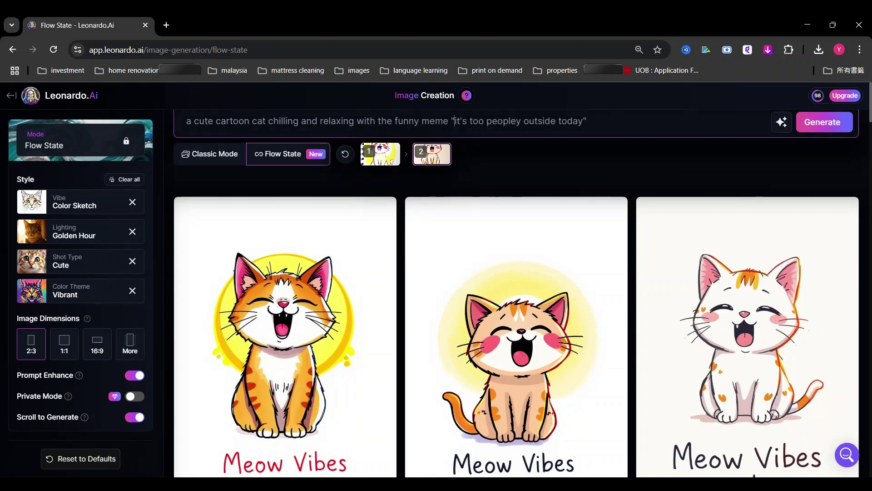
# Capitalize each word of the quoted meme in the prompt so it reads "It's Too Peopley Outside Today"
pyautogui.hotkey('shift', 'Left')
pyautogui.write('I')
pyautogui.hotkey('ctrl', 'Right')
pyautogui.hotkey('shift', 'Right')
pyautogui.write('T')
pyautogui.hotkey('ctrl', 'Right')
pyautogui.hotkey('shift', 'Right')
pyautogui.write('P')
pyautogui.hotkey('shift', 'Right')
pyautogui.write('O')
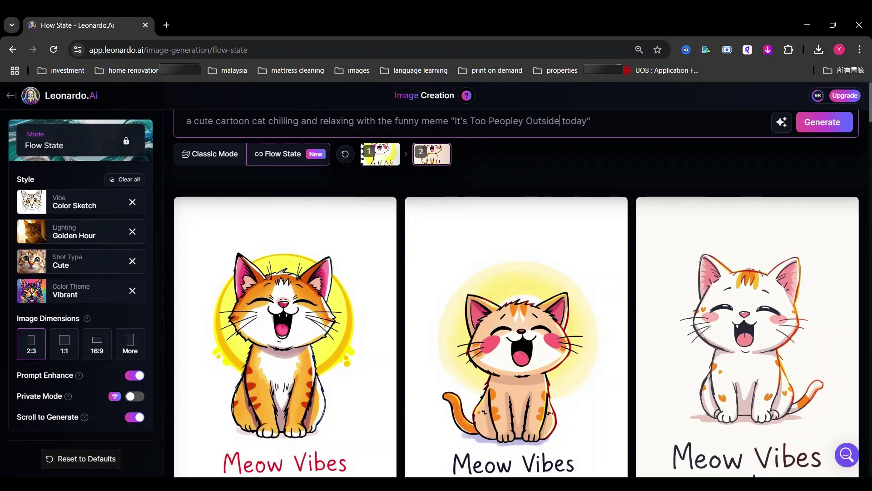
pyautogui.write('T')
# Append ", comic cartoon illustration" after the quoted meme in the prompt
pyautogui.write(', comic c')
pyautogui.write('aroton i')
pyautogui.write('n illustration')
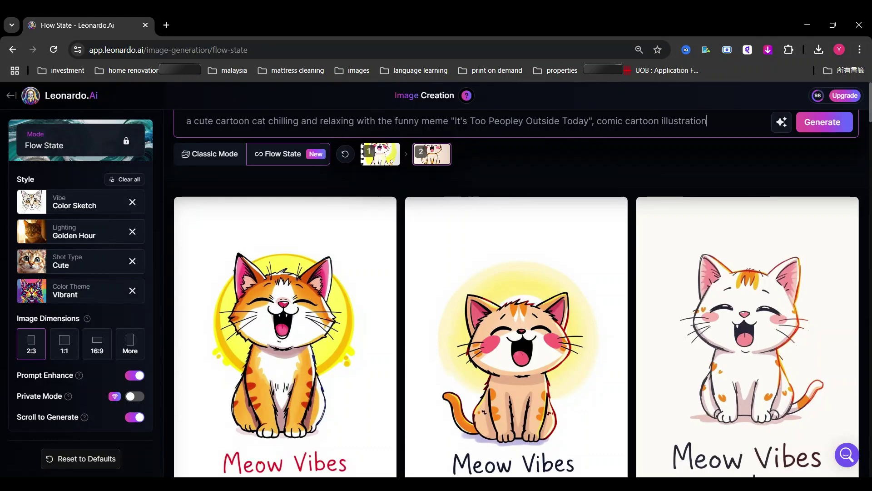
# Set the style's vibe to Acrylic and its lighting to Luminous
pyautogui.click(58, 202)
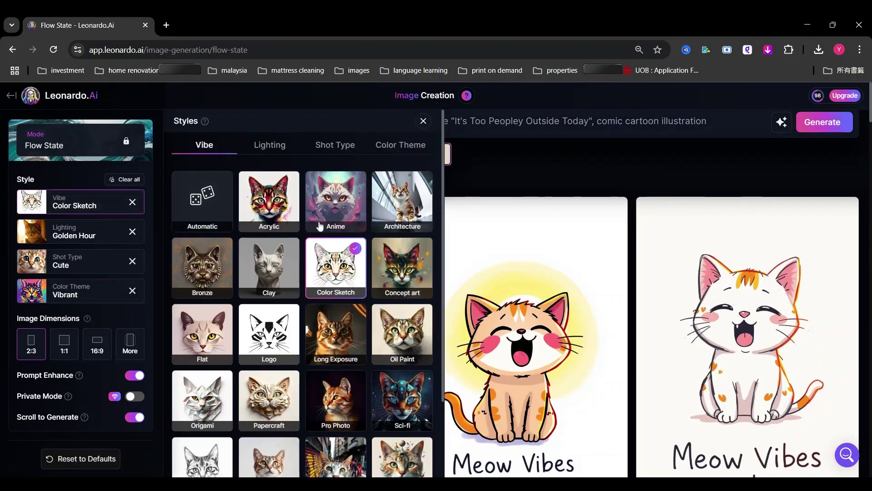
pyautogui.scroll(-3, 320, 225)
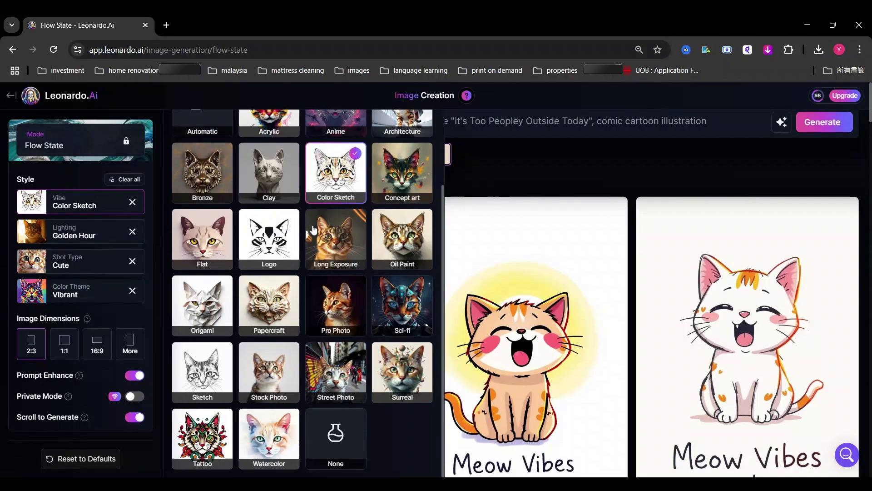
pyautogui.scroll(3, 312, 230)
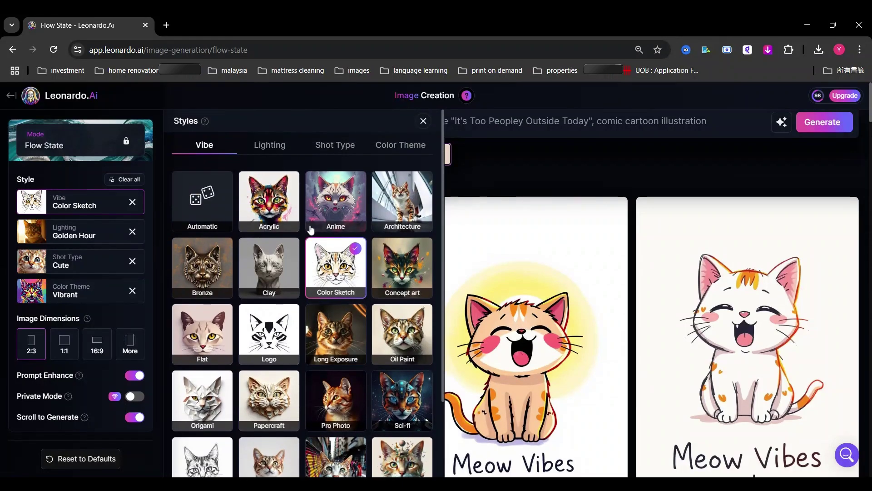
pyautogui.click(271, 218)
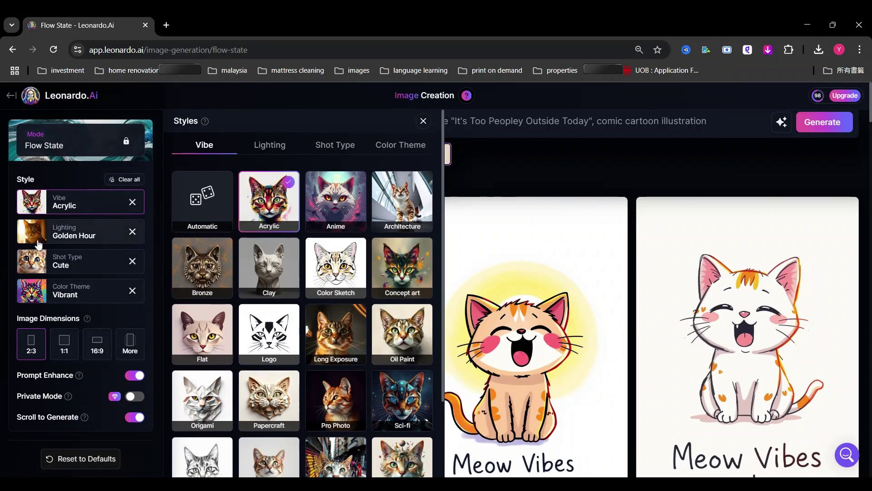
pyautogui.click(55, 236)
pyautogui.scroll(-1, 245, 284)
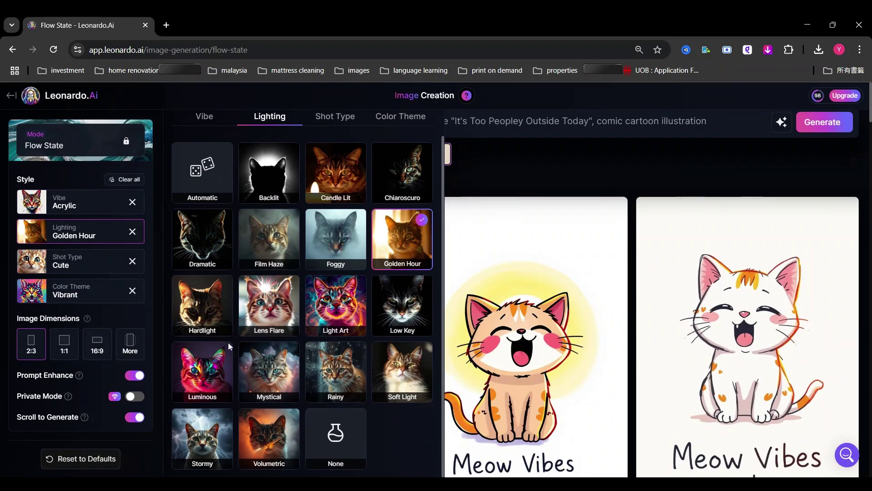
pyautogui.click(218, 358)
# Keep the Cute shot type and set the color theme to Terracotta Teal
pyautogui.click(50, 273)
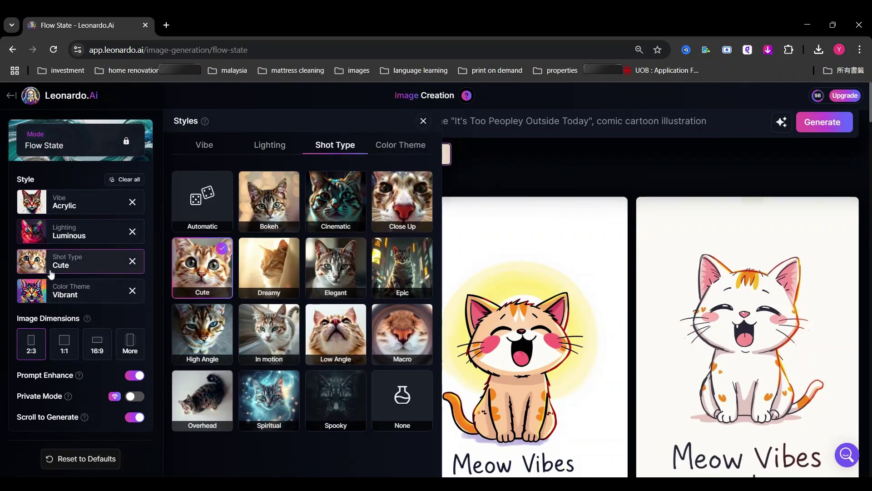
pyautogui.click(54, 290)
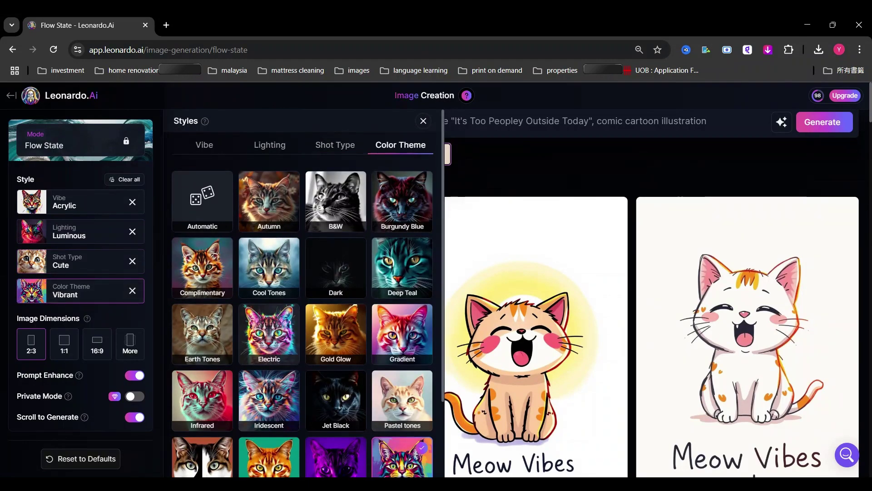
pyautogui.scroll(-2, 285, 333)
pyautogui.scroll(2, 286, 333)
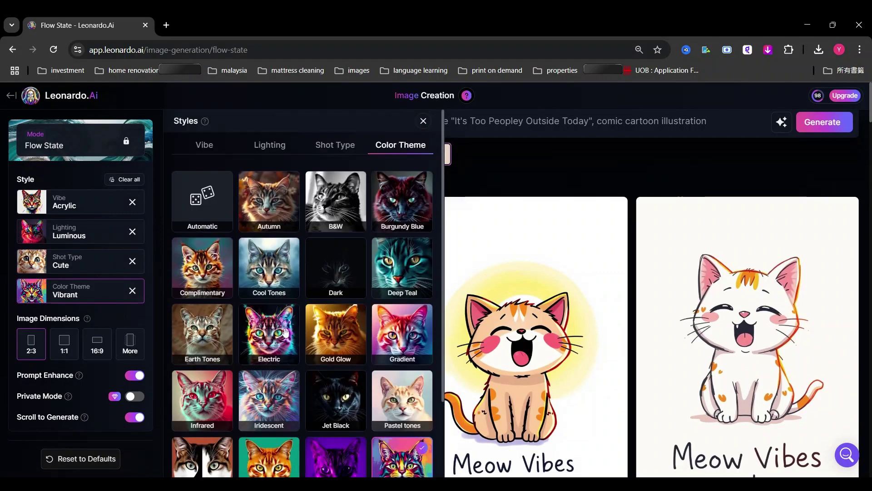
pyautogui.scroll(-1, 286, 333)
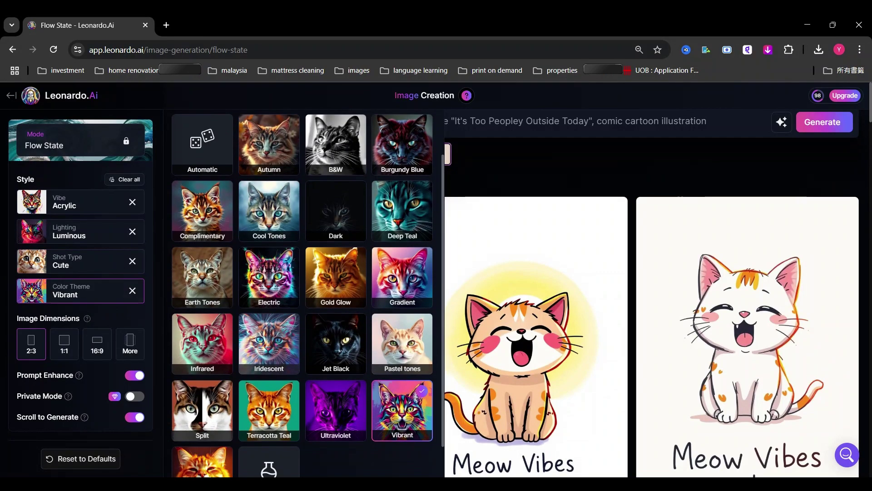
pyautogui.scroll(-1, 286, 333)
pyautogui.click(269, 372)
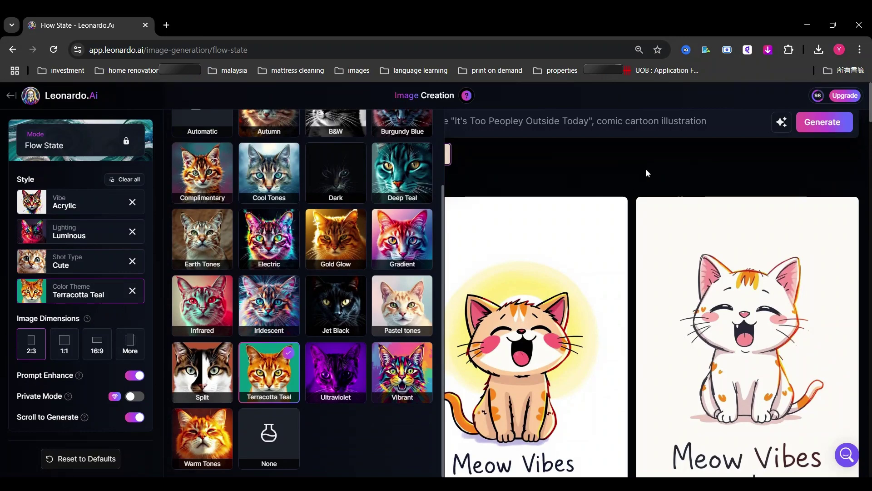
# Close the style choices and append ", white background" to the prompt
pyautogui.click(647, 173)
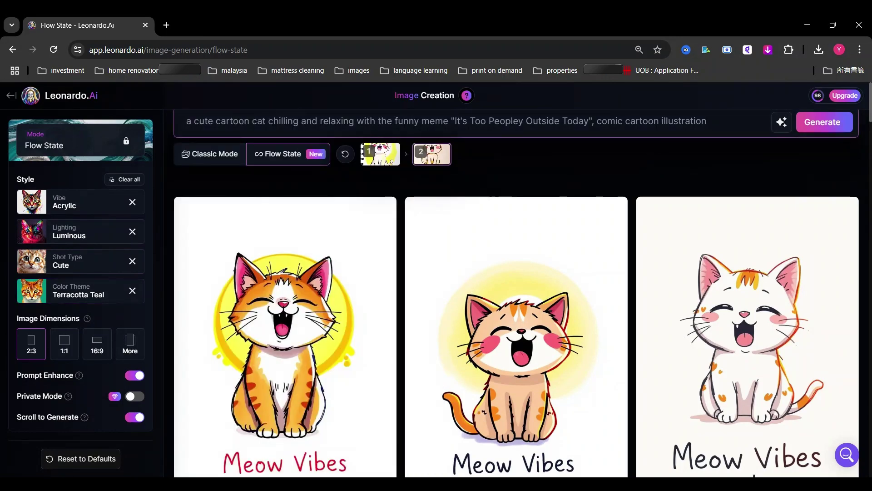
pyautogui.write('te baackground')
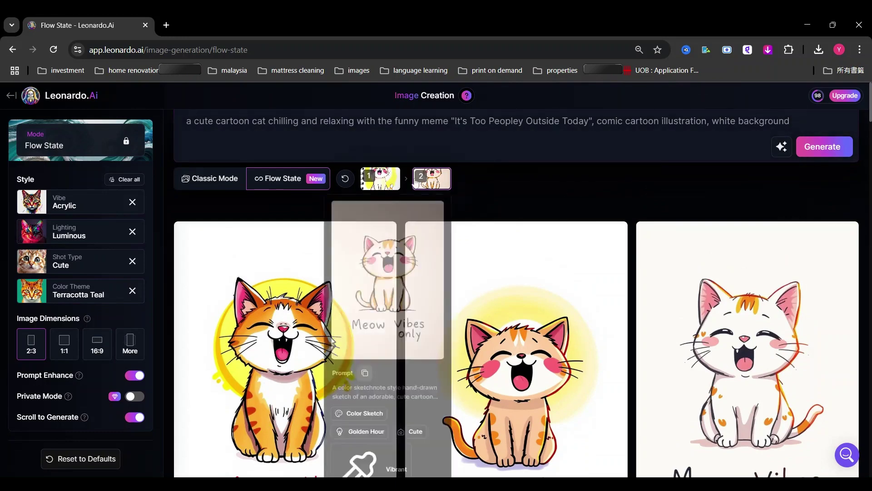
# Reopen the second image batch and replace its prompt with "it's too peopley outside today"
pyautogui.click(432, 178)
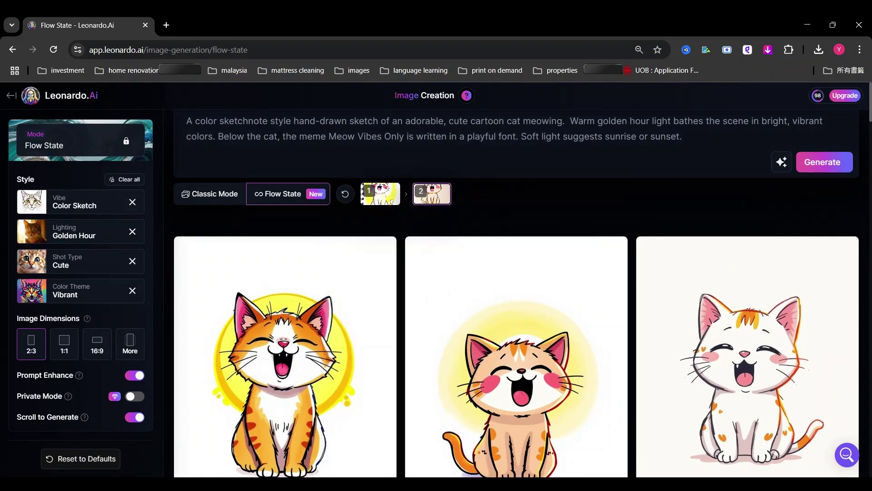
pyautogui.hotkey('ctrl', 'a')
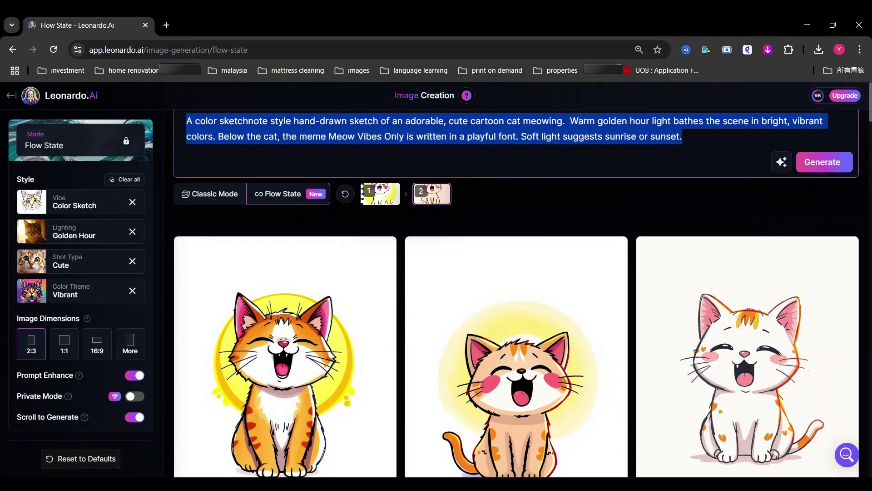
pyautogui.write("it's too peopley outside today")
pyautogui.hotkey('ctrl', 'a')
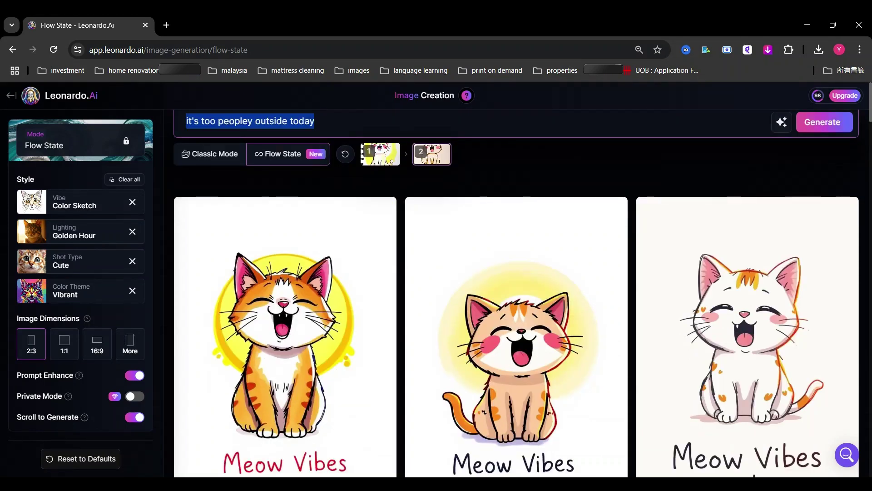
# View the first image batch, then return to the second batch and highlight its whole prompt
pyautogui.click(370, 155)
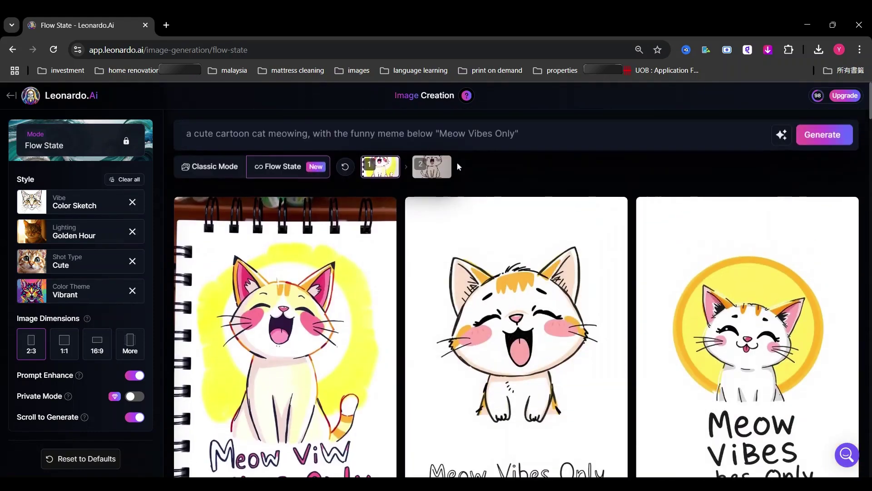
pyautogui.click(431, 166)
pyautogui.tripleClick(681, 149)
pyautogui.moveTo(683, 149); pyautogui.dragTo(48, 133)
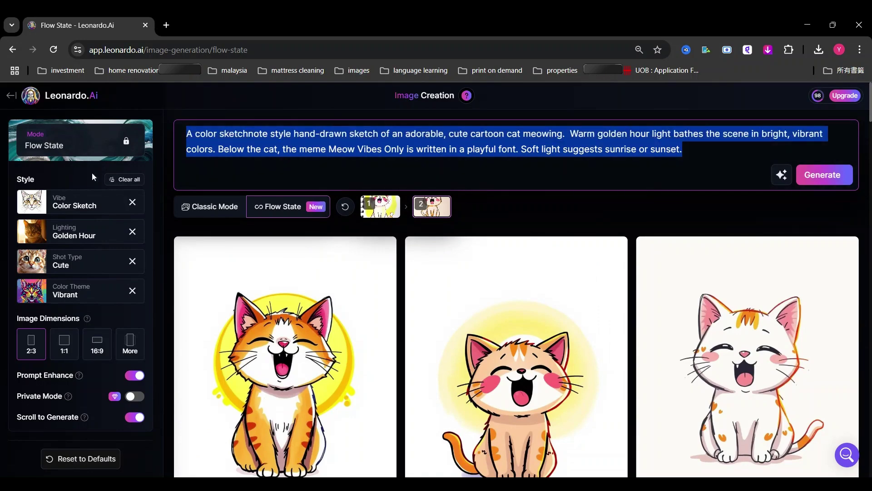
# Clear all style choices, empty the prompt and reload the page to start a fresh Flow State session
pyautogui.click(122, 179)
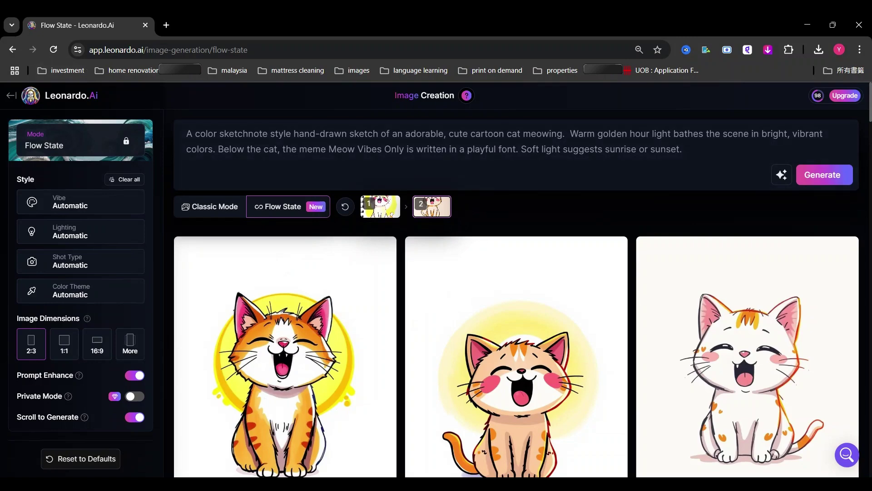
pyautogui.hotkey('ctrl', 'a')
pyautogui.press('BackSpace')
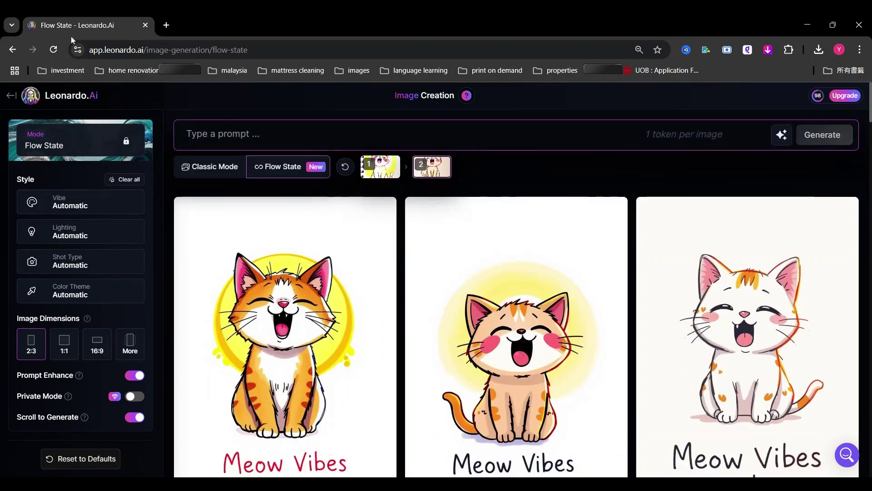
pyautogui.click(53, 49)
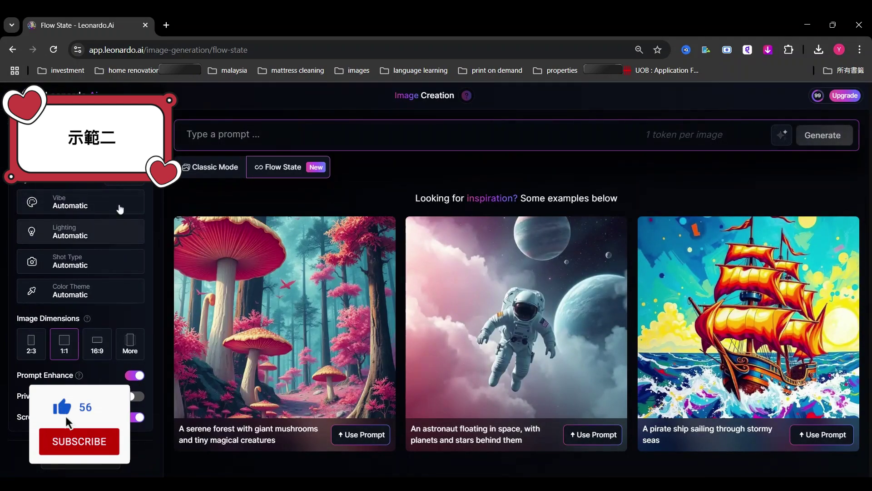
# Enter the prompt: A cute cartoon cat chilling in a relaxing posture, with the funny meme "it's too peopley outside today"
pyautogui.write('A cutre c')
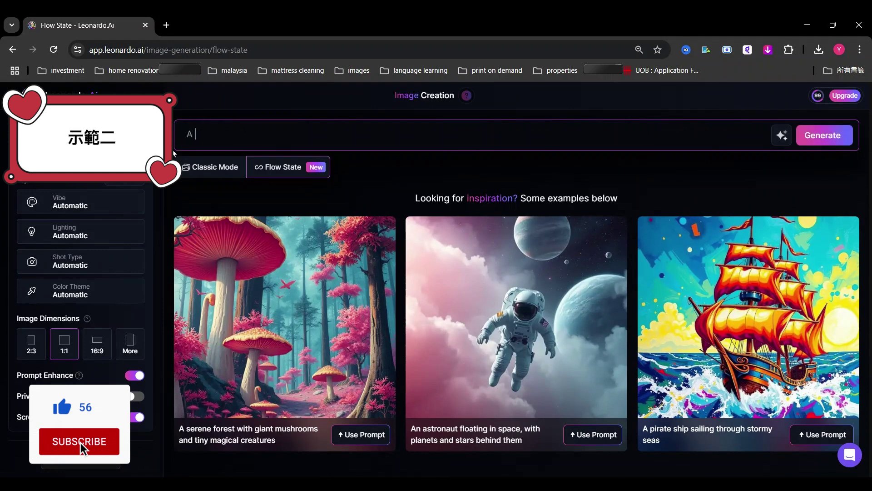
pyautogui.press('BackSpace')
pyautogui.press('BackSpace')
pyautogui.press('BackSpace')
pyautogui.press('BackSpace')
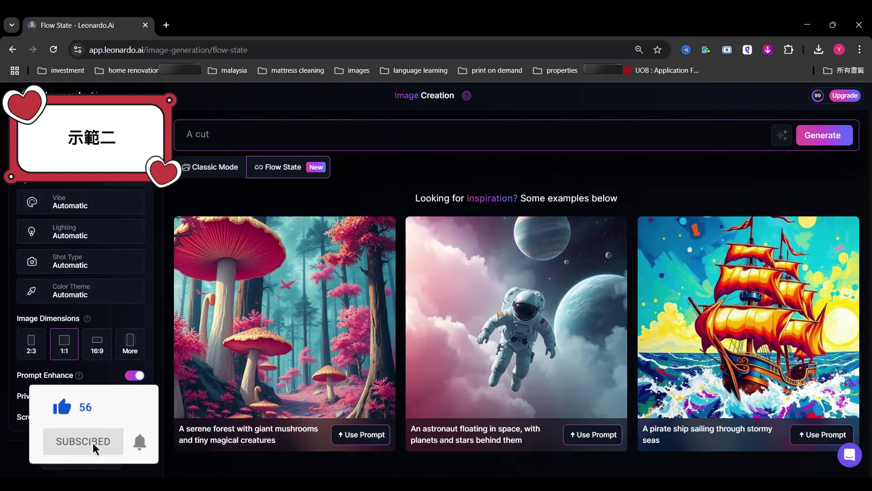
pyautogui.write('e cartoon cat chilling and re')
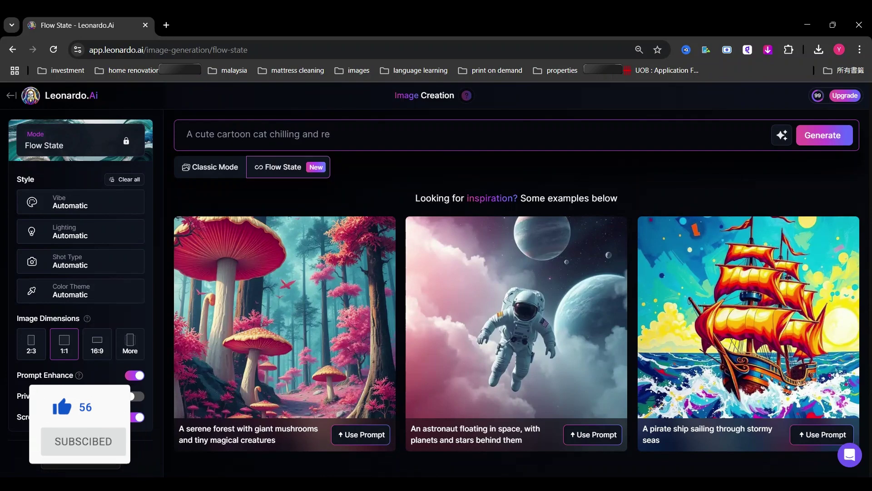
pyautogui.write('l')
pyautogui.press('BackSpace')
pyautogui.press('BackSpace')
pyautogui.press('BackSpace')
pyautogui.press('BackSpace')
pyautogui.press('BackSpace')
pyautogui.press('BackSpace')
pyautogui.press('BackSpace')
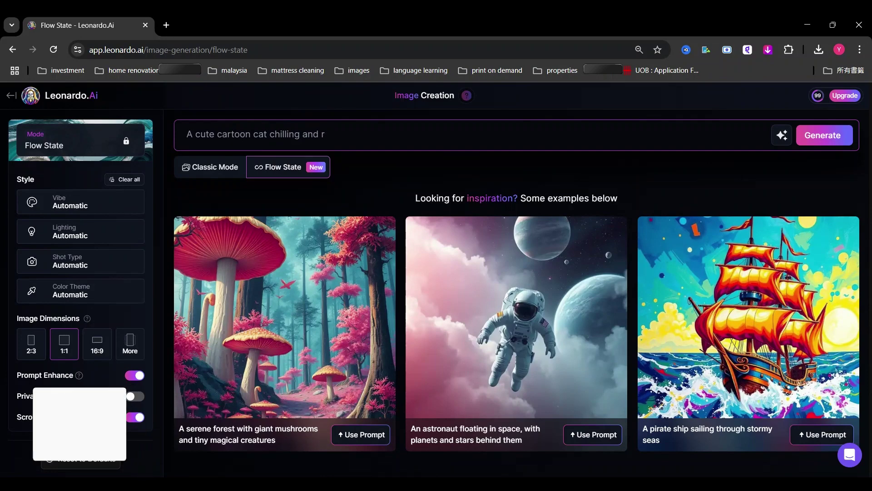
pyautogui.write('a')
pyautogui.press('BackSpace')
pyautogui.press('BackSpace')
pyautogui.write('in a relz')
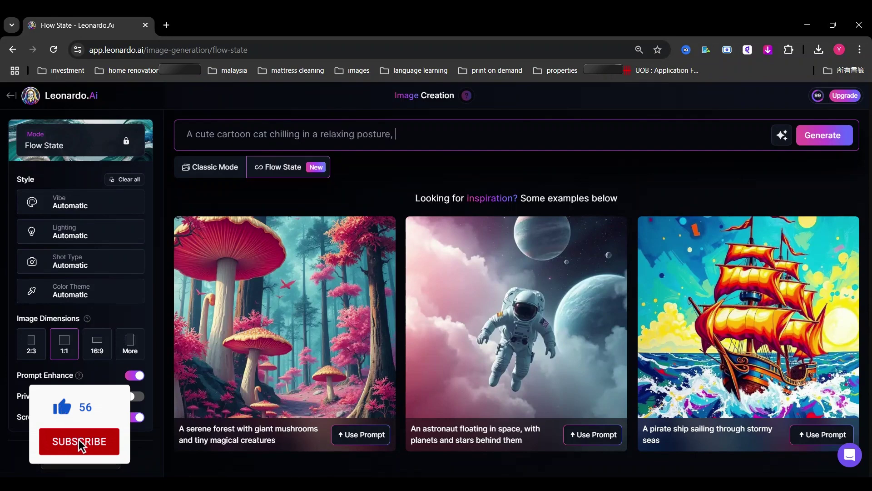
pyautogui.write('the funny me')
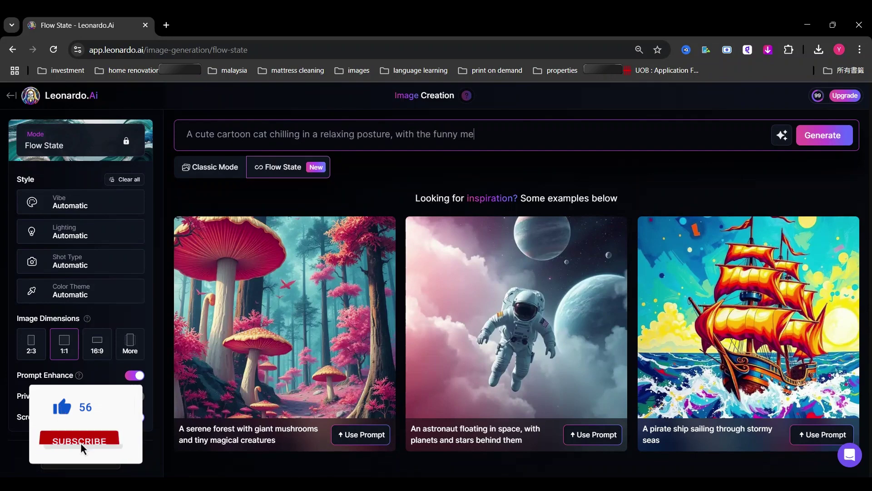
pyautogui.write('me "it\'s too peopley outside today')
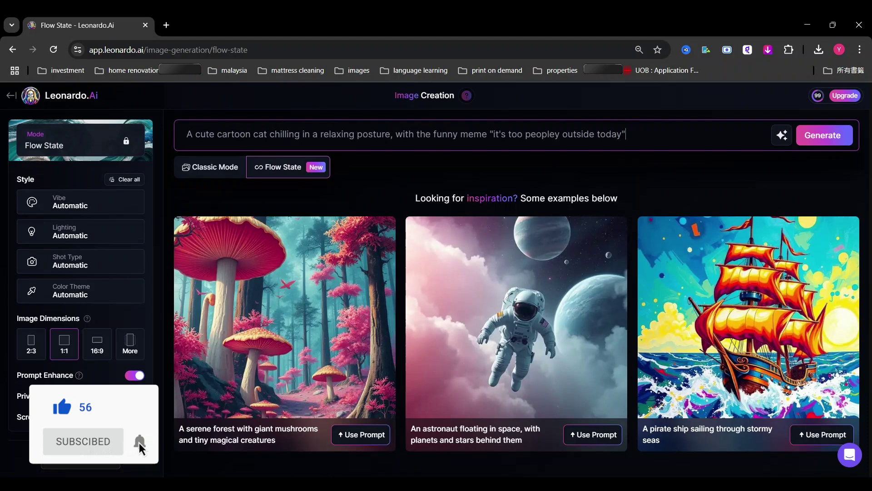
# Capitalize each word of the quoted meme so the phrase reads "It's Too Peopley Outside Today"
pyautogui.click(494, 134)
pyautogui.press('BackSpace')
pyautogui.write('I')
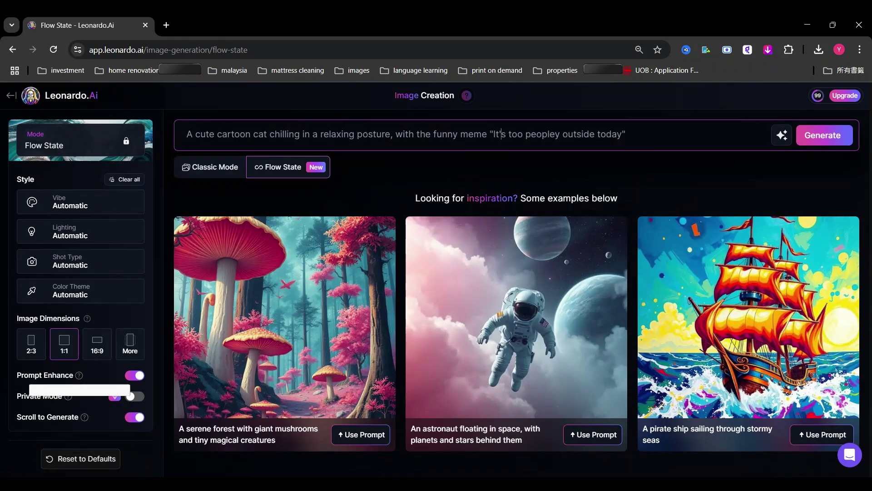
pyautogui.press('Delete')
pyautogui.write('T')
pyautogui.hotkey('ctrl', 'Right')
pyautogui.press('Delete')
pyautogui.write('P')
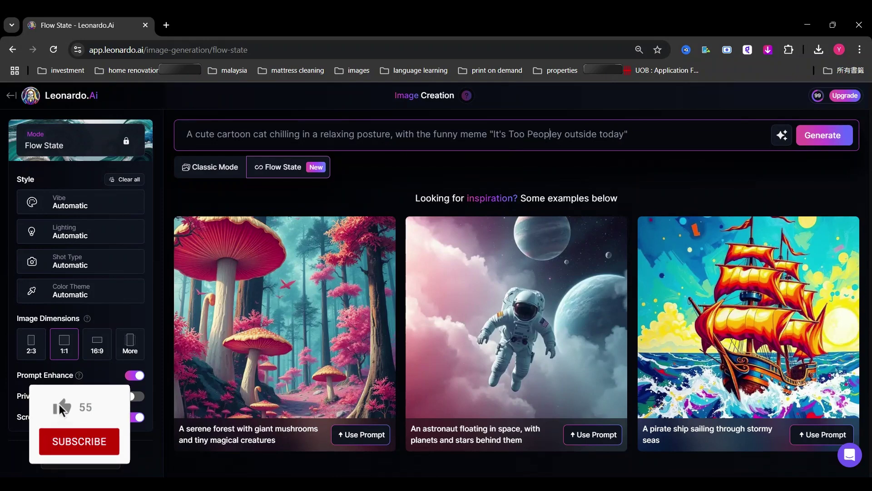
pyautogui.hotkey('ctrl', 'Right')
pyautogui.write('O')
pyautogui.press('Right')
pyautogui.write('T')
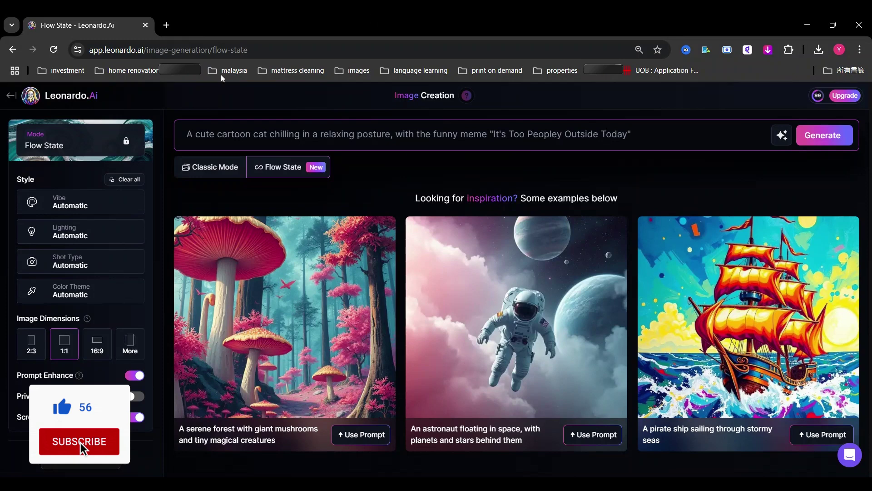
# Set the style's vibe to Acrylic and its lighting to Luminous
pyautogui.click(80, 202)
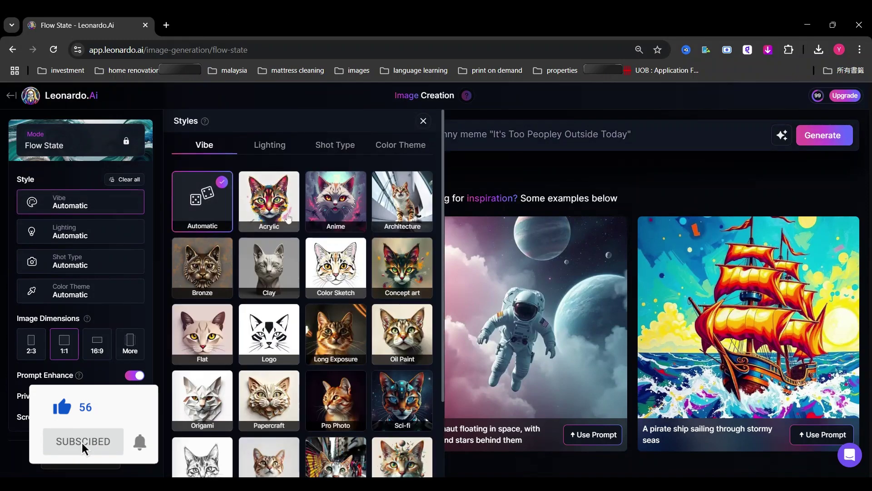
pyautogui.click(288, 217)
pyautogui.click(108, 241)
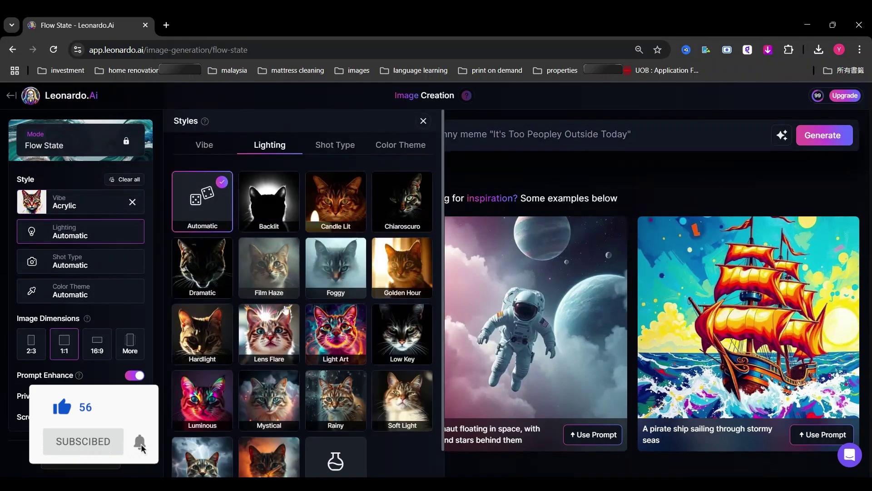
pyautogui.click(202, 397)
# Set the shot type to Cute and the color theme to Terracotta Teal, and close the style choices
pyautogui.click(136, 260)
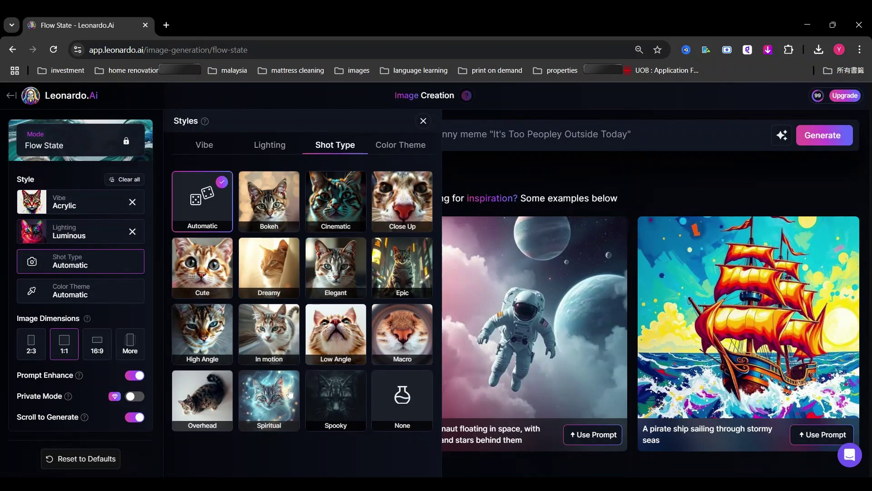
pyautogui.click(202, 268)
pyautogui.click(113, 300)
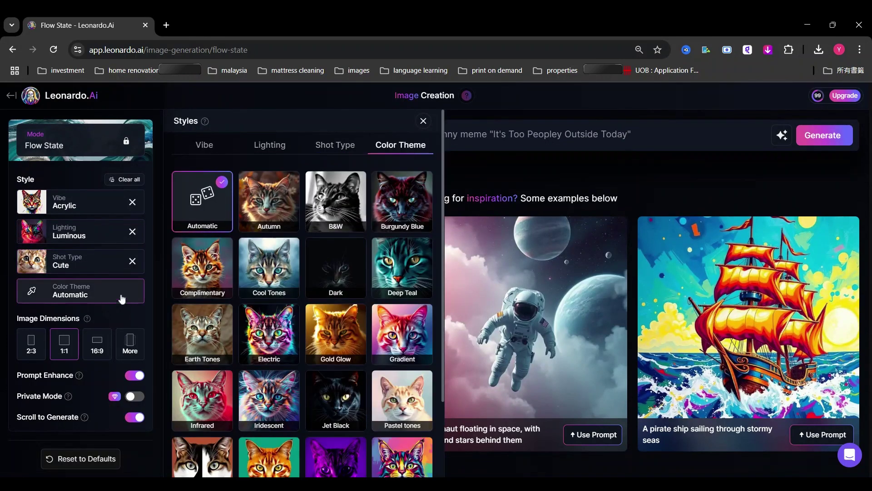
pyautogui.scroll(-1, 284, 320)
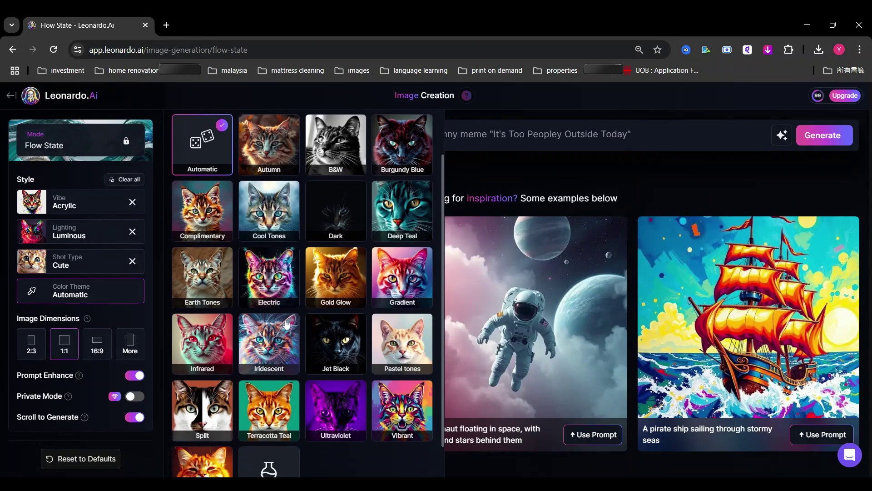
pyautogui.scroll(-1, 286, 324)
pyautogui.click(269, 370)
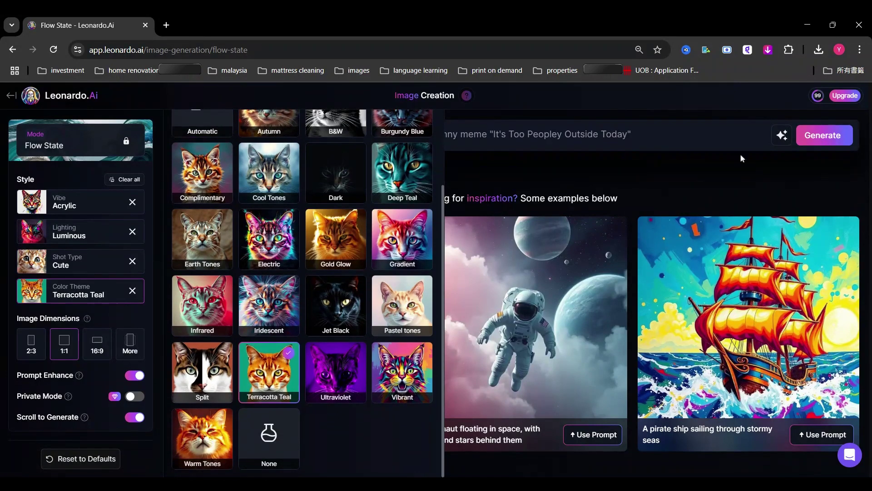
pyautogui.click(660, 185)
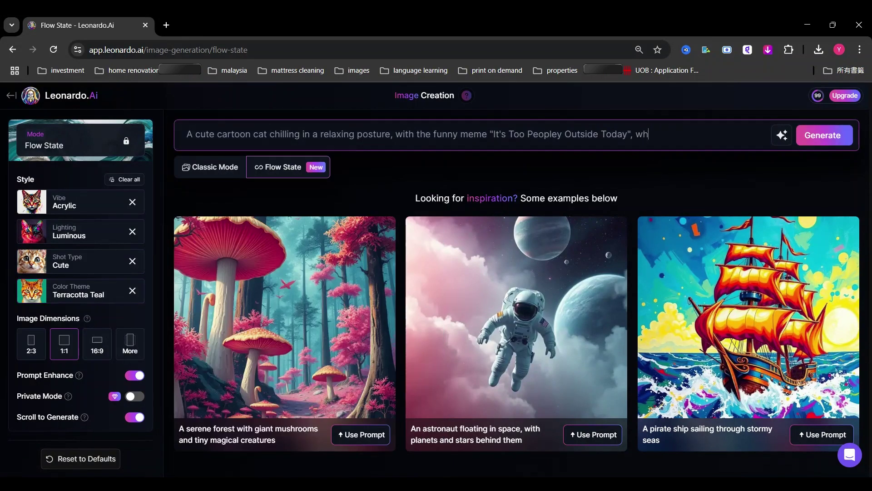
# Append ", comic cartoon illustration, white background" to the prompt and generate the images
pyautogui.write('comic cartoon illustr')
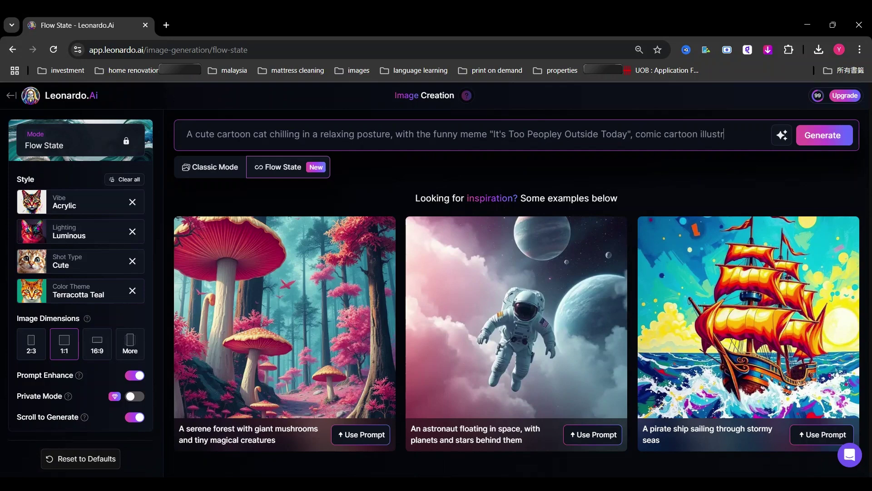
pyautogui.write('ite background')
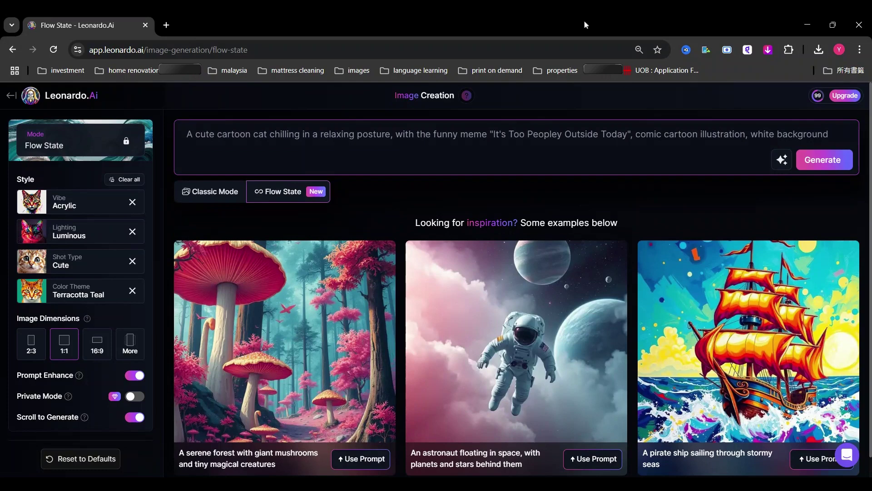
pyautogui.moveTo(829, 100)
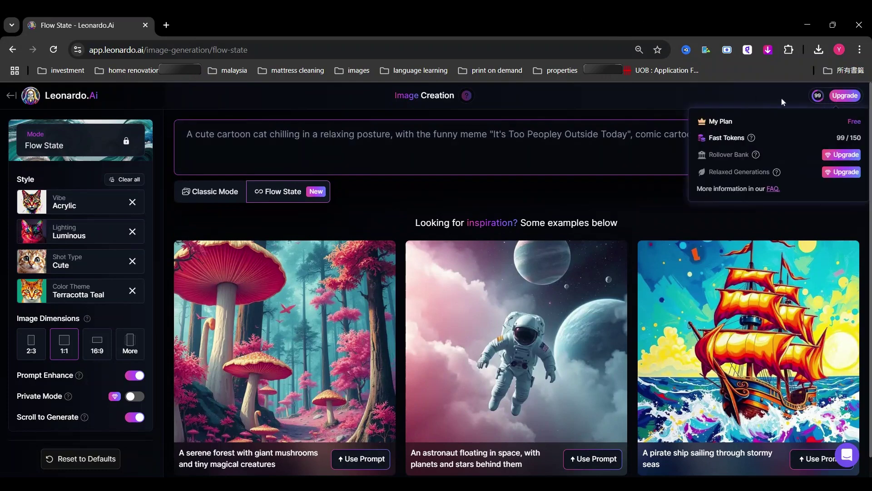
pyautogui.click(822, 160)
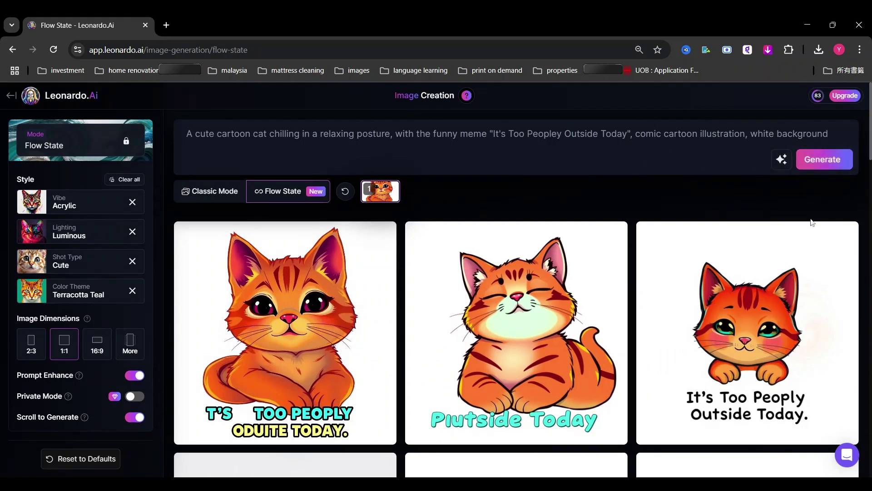
# Browse the generated cats and download the red cat captioned "It's Too Peopley Outside Today!" above an orange and turquoise background
pyautogui.scroll(-3, 698, 206)
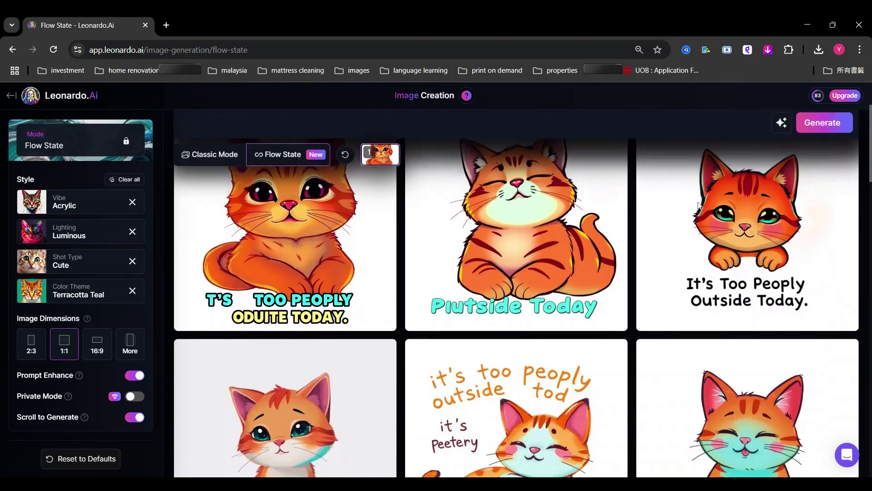
pyautogui.moveTo(700, 204)
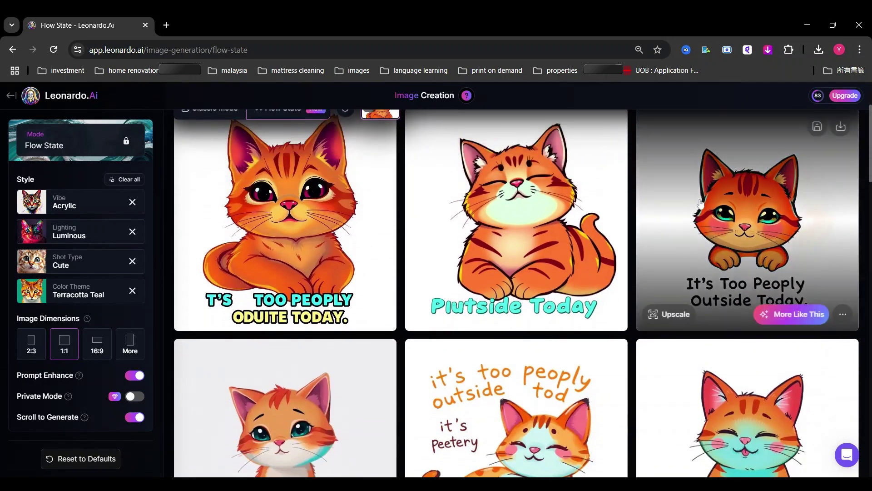
pyautogui.scroll(2, 700, 204)
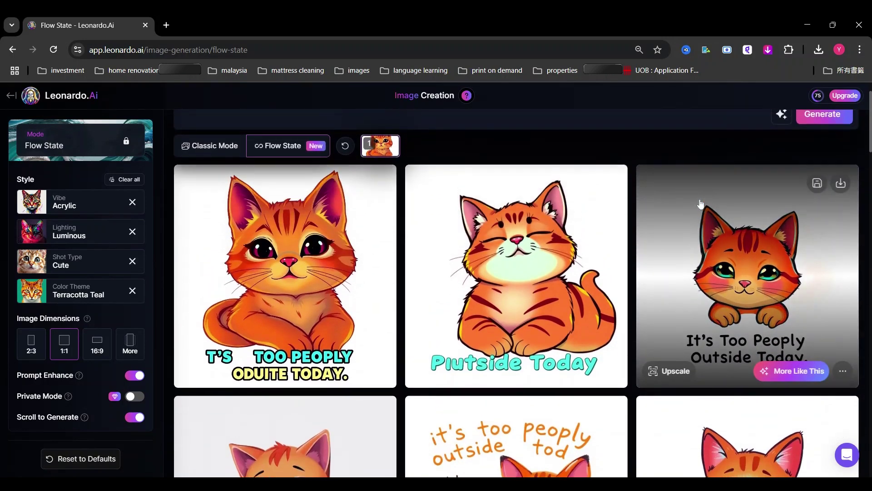
pyautogui.scroll(-2, 701, 208)
pyautogui.scroll(2, 701, 208)
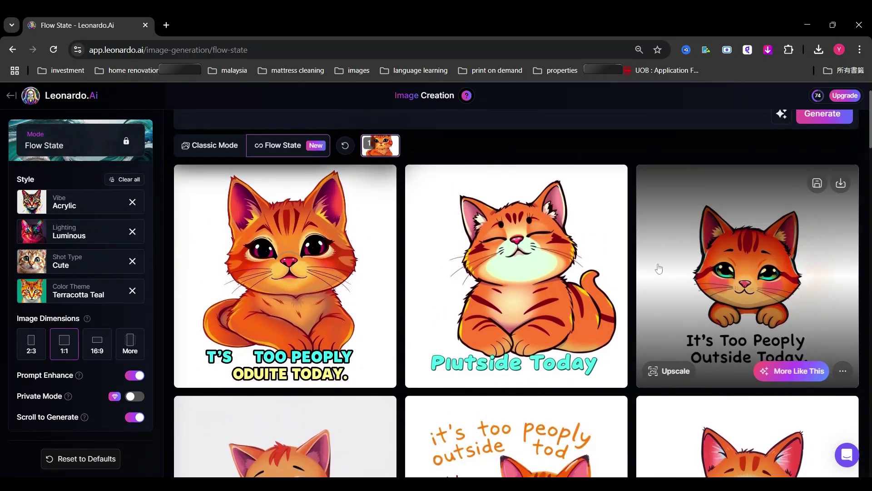
pyautogui.scroll(-3, 658, 269)
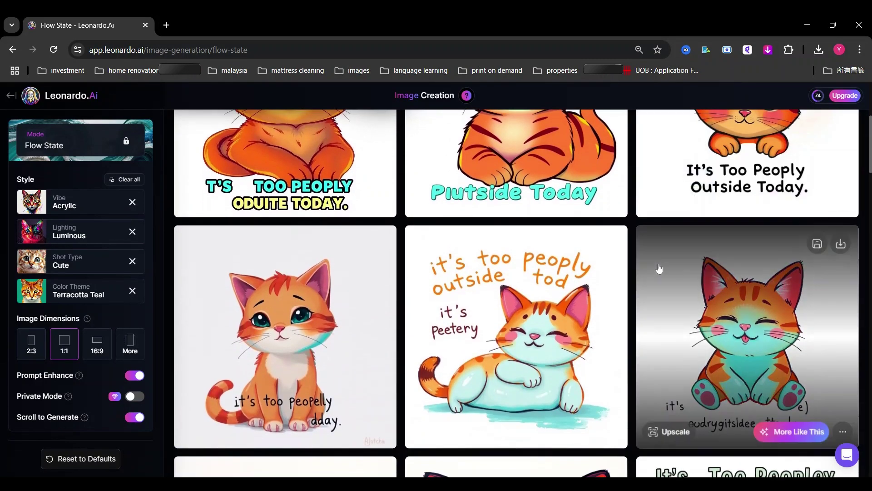
pyautogui.scroll(-7, 659, 271)
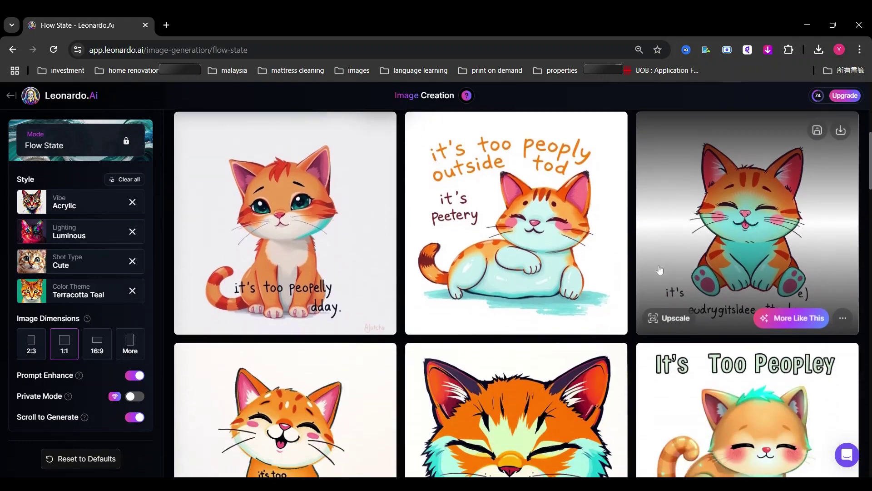
pyautogui.scroll(2, 660, 271)
pyautogui.scroll(1, 659, 271)
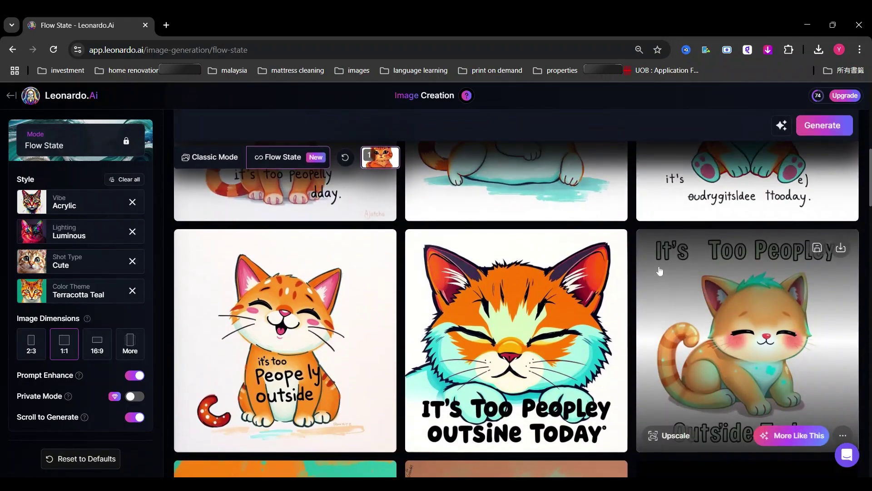
pyautogui.scroll(-5, 660, 272)
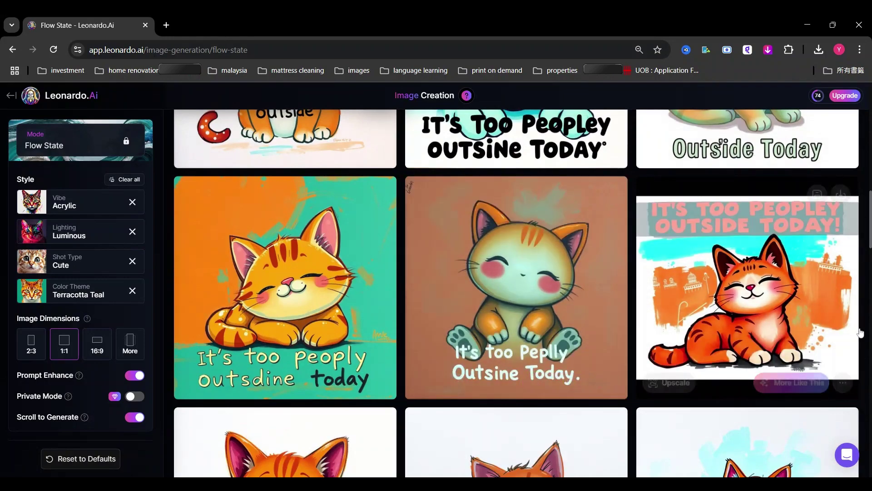
pyautogui.click(841, 194)
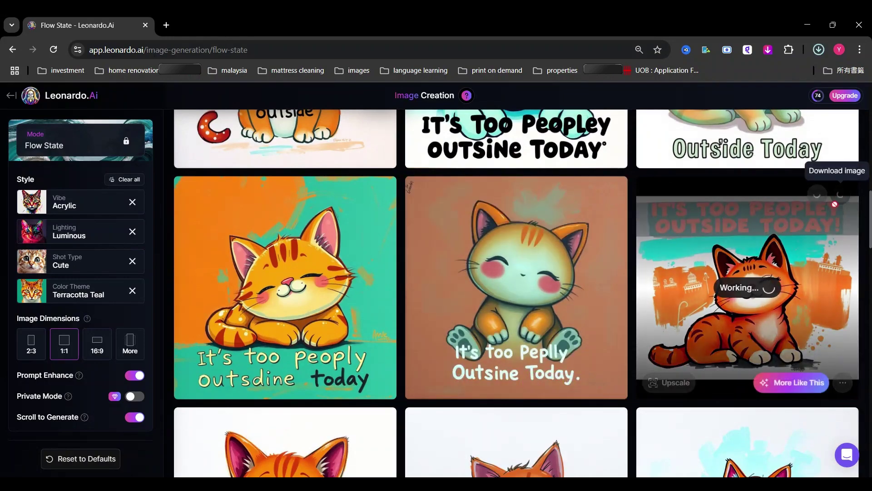
# Generate more images like the reclining orange cat with the black "it's Too Peoply" lettering beside it
pyautogui.scroll(-3, 591, 309)
pyautogui.scroll(-3, 583, 314)
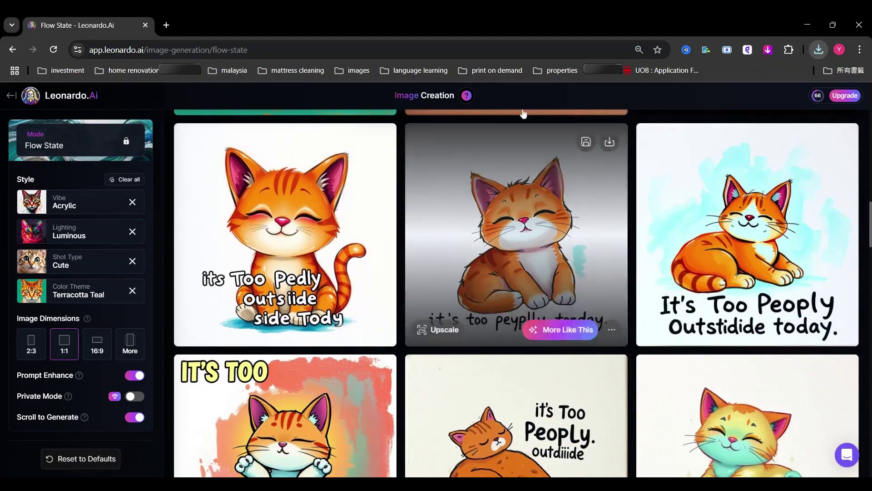
pyautogui.scroll(-2, 583, 143)
pyautogui.scroll(-1, 583, 144)
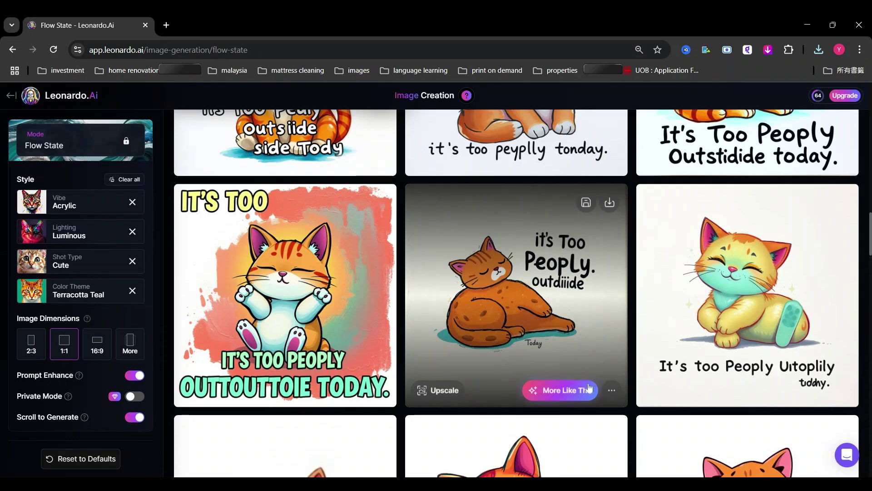
pyautogui.click(568, 389)
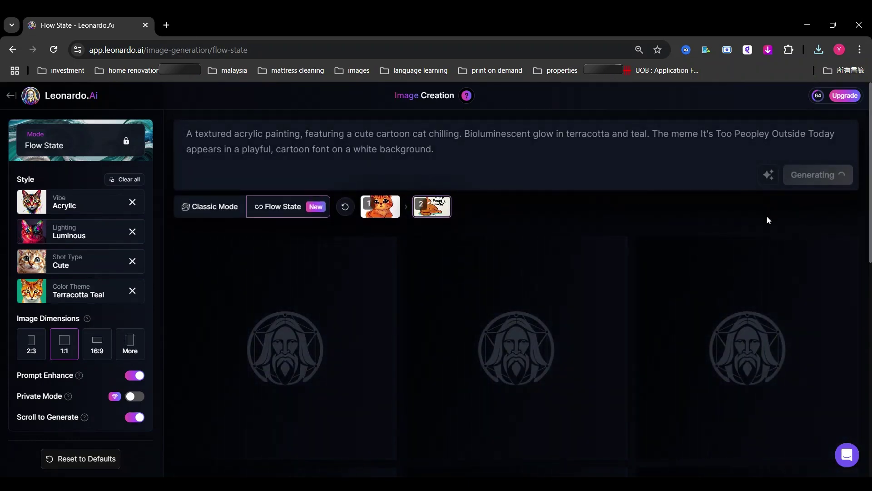
# Download the generated orange cat holding its tail, with the black "It's to Outs poutide today." lettering on a white background
pyautogui.scroll(-1, 766, 214)
pyautogui.scroll(1, 766, 216)
pyautogui.scroll(-1, 766, 217)
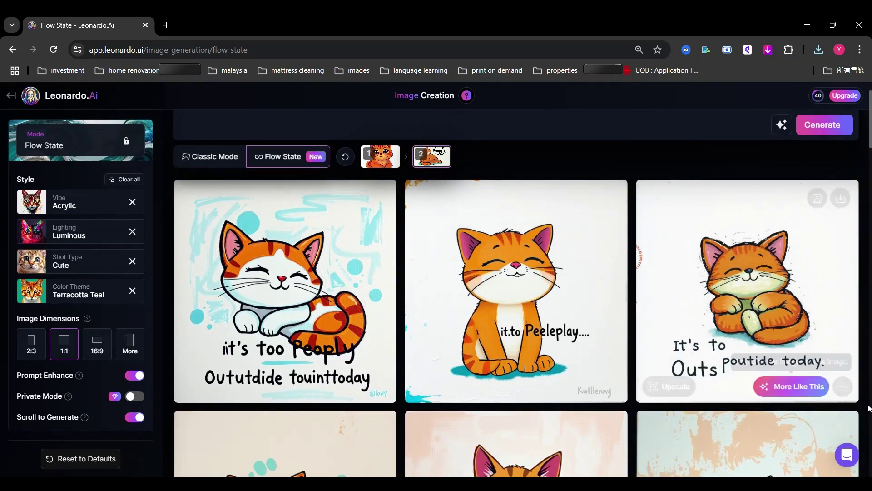
pyautogui.click(824, 380)
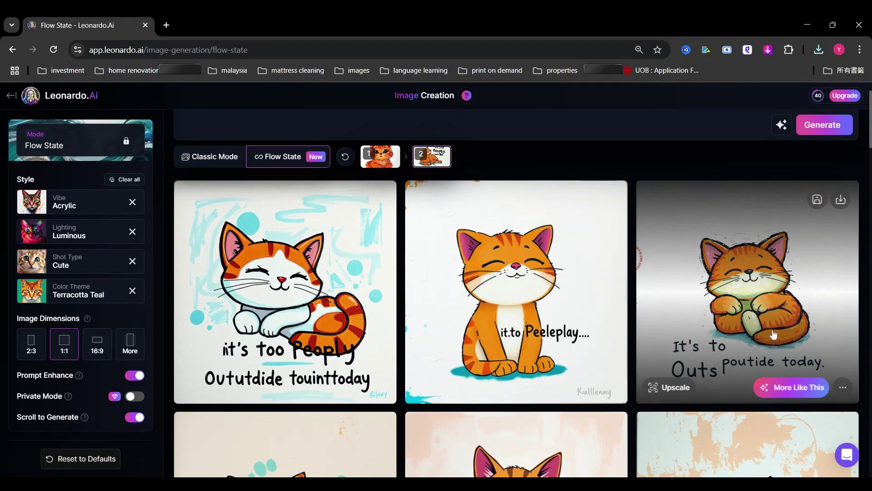
pyautogui.scroll(-1, 778, 332)
pyautogui.scroll(1, 779, 332)
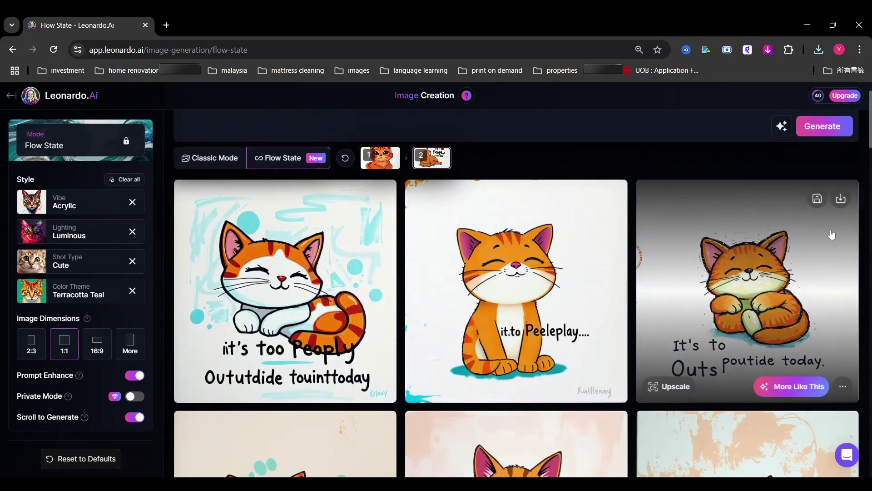
pyautogui.click(841, 198)
# Browse the further cat variations, comparing their poses, backgrounds and how legibly each renders the "It's Too Peopley Outside Today" lettering
pyautogui.scroll(-5, 591, 282)
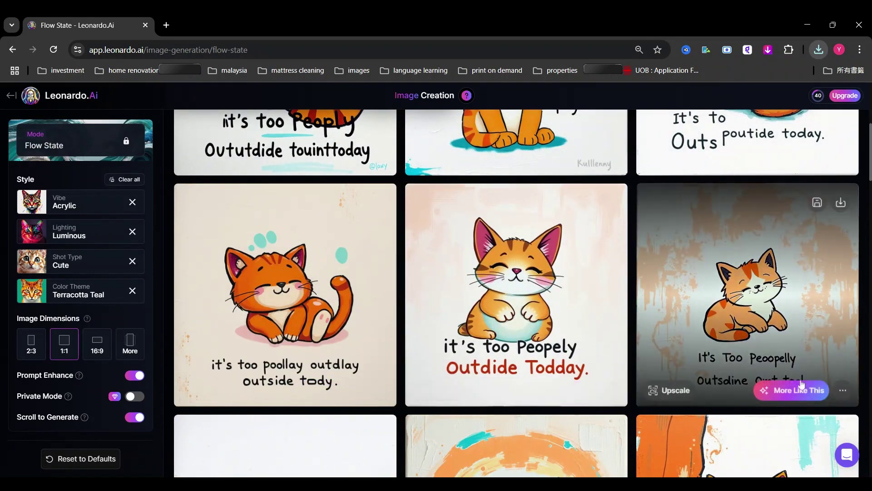
pyautogui.scroll(-5, 576, 372)
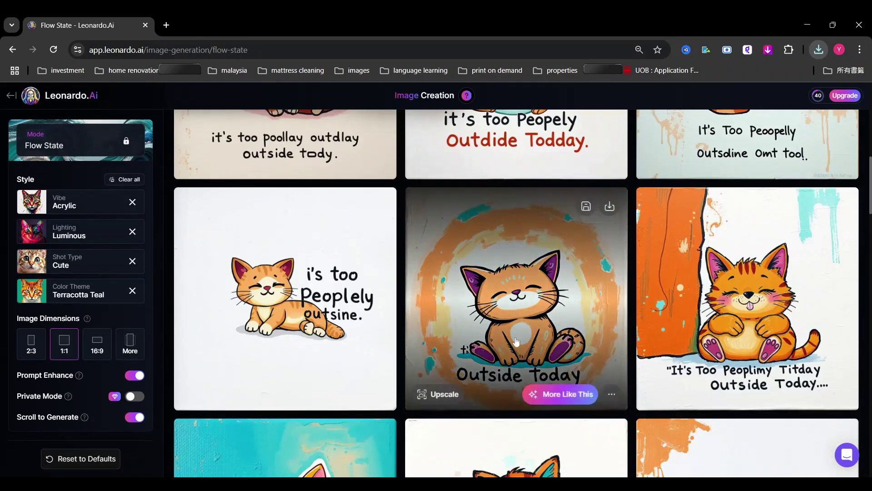
pyautogui.scroll(1, 575, 372)
pyautogui.scroll(-7, 575, 371)
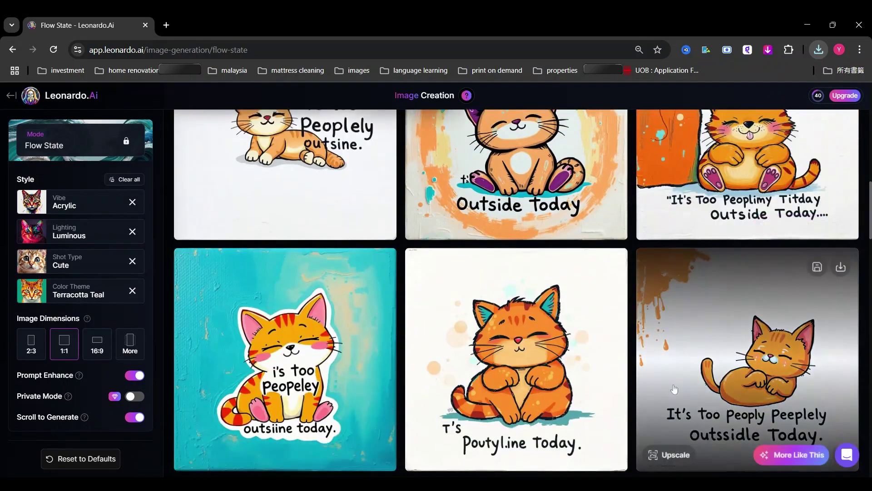
pyautogui.scroll(-8, 675, 389)
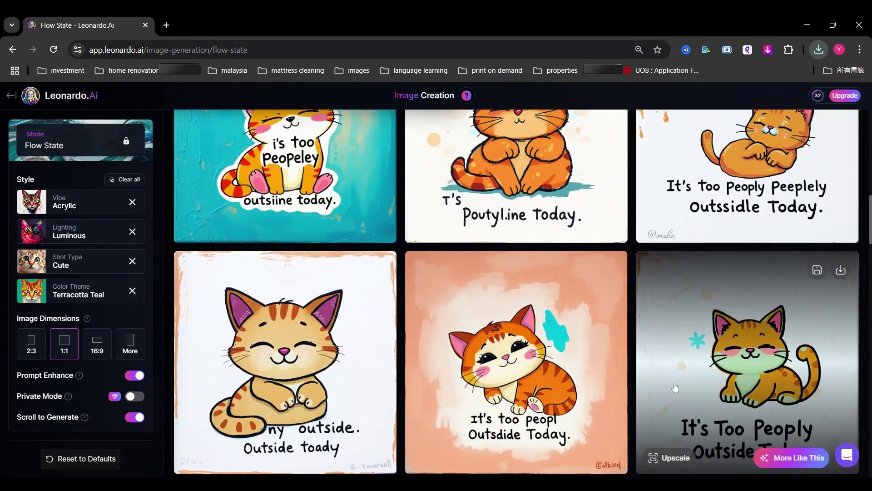
pyautogui.scroll(-1, 675, 388)
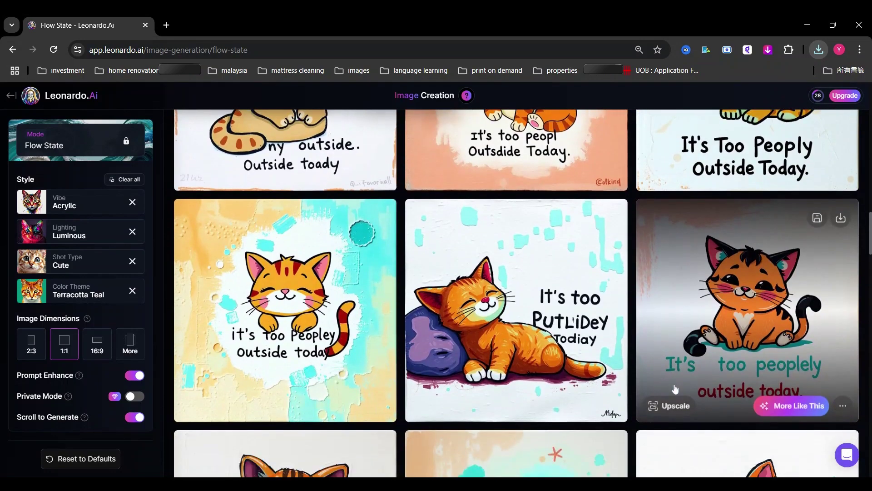
pyautogui.scroll(-5, 591, 400)
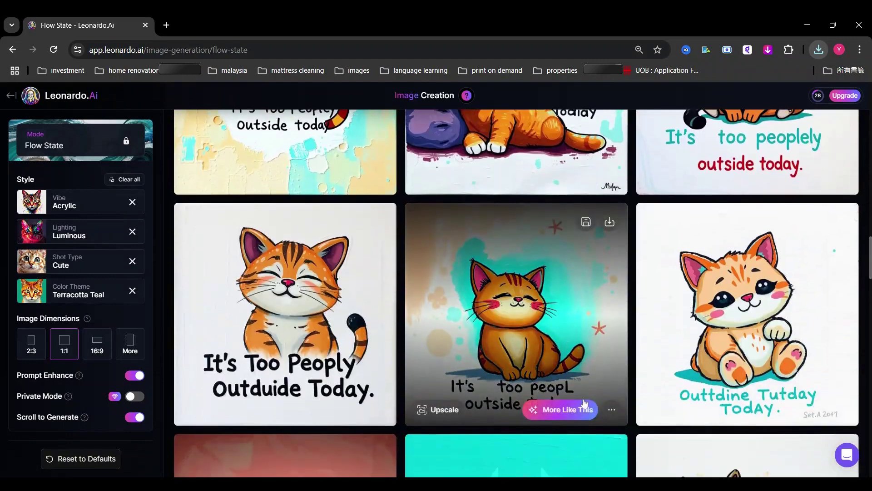
pyautogui.scroll(-9, 575, 405)
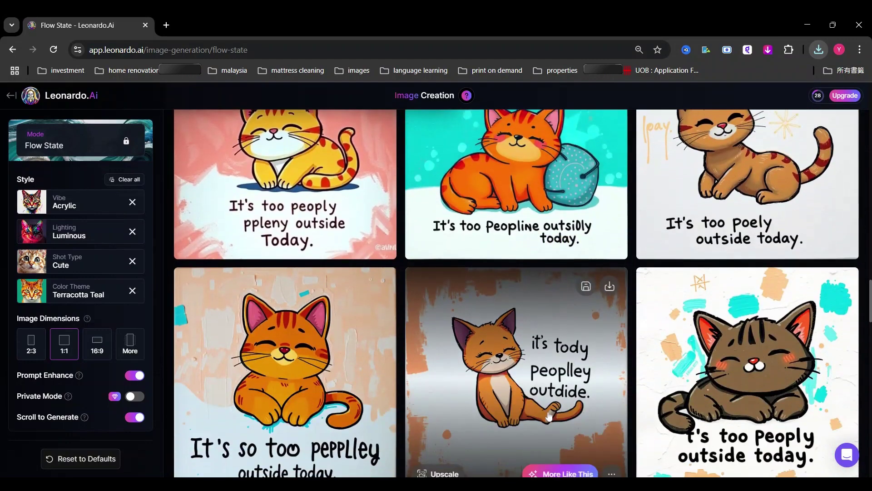
pyautogui.click(560, 473)
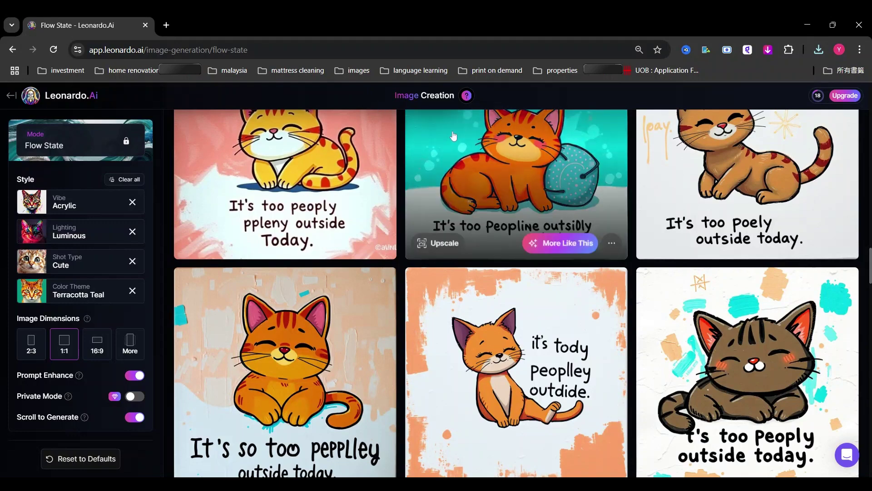
pyautogui.scroll(-1, 454, 135)
pyautogui.scroll(-5, 454, 136)
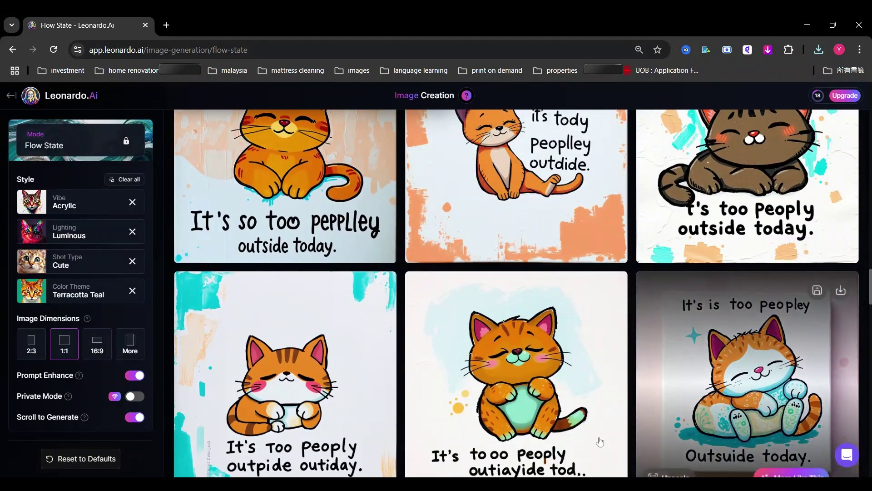